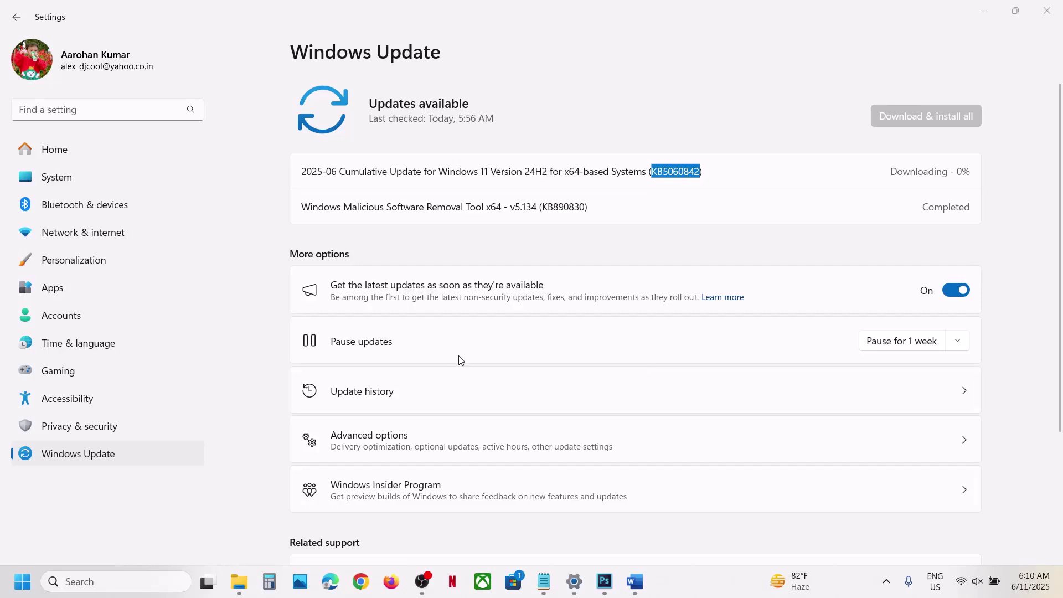
Step: Pause Windows Update for 1 week, then resume it so it checks for updates again
click(381, 359)
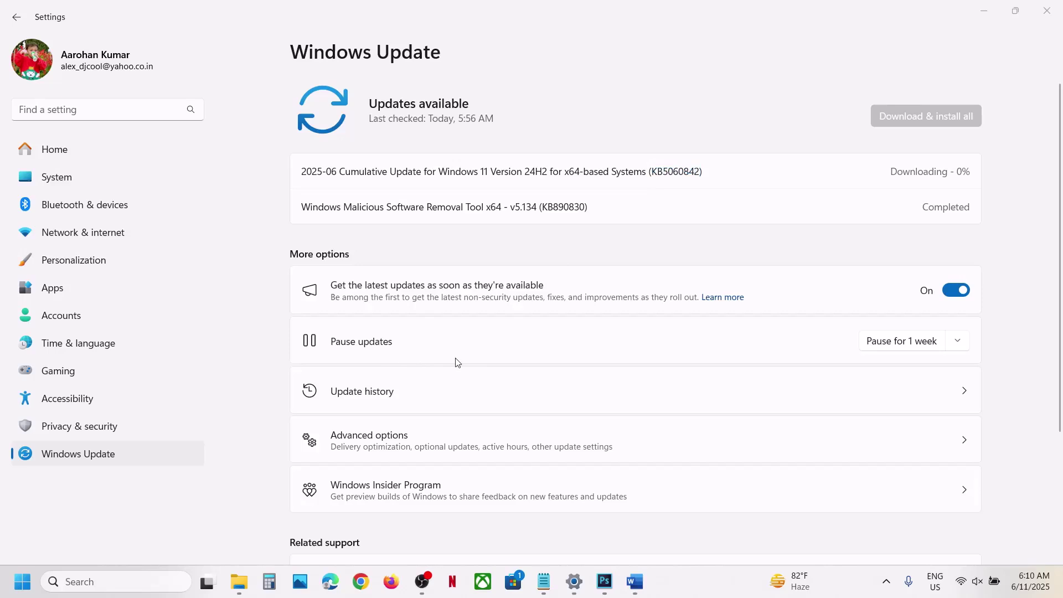
click(886, 343)
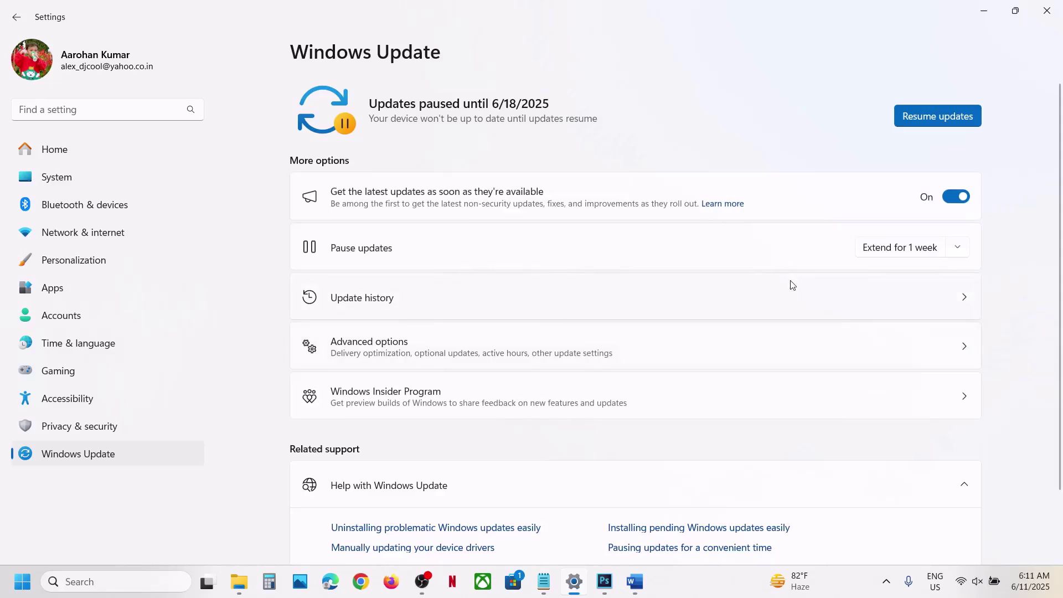
click(930, 122)
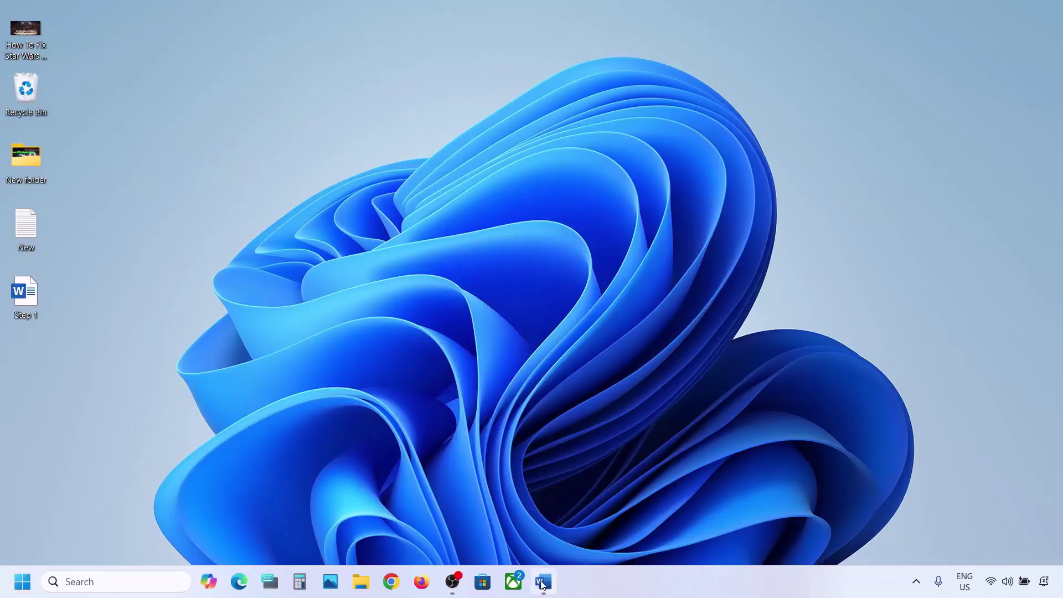
Step: Select the Step 1 App Readiness line in the Word notes and open Services via search
click(542, 584)
drag(171, 222, 537, 217)
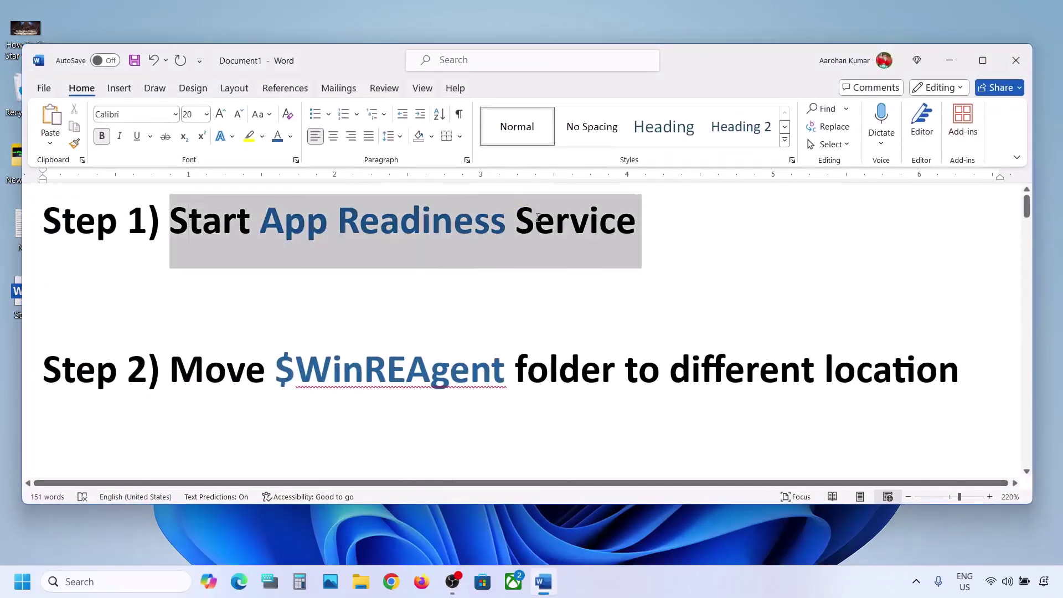
click(81, 581)
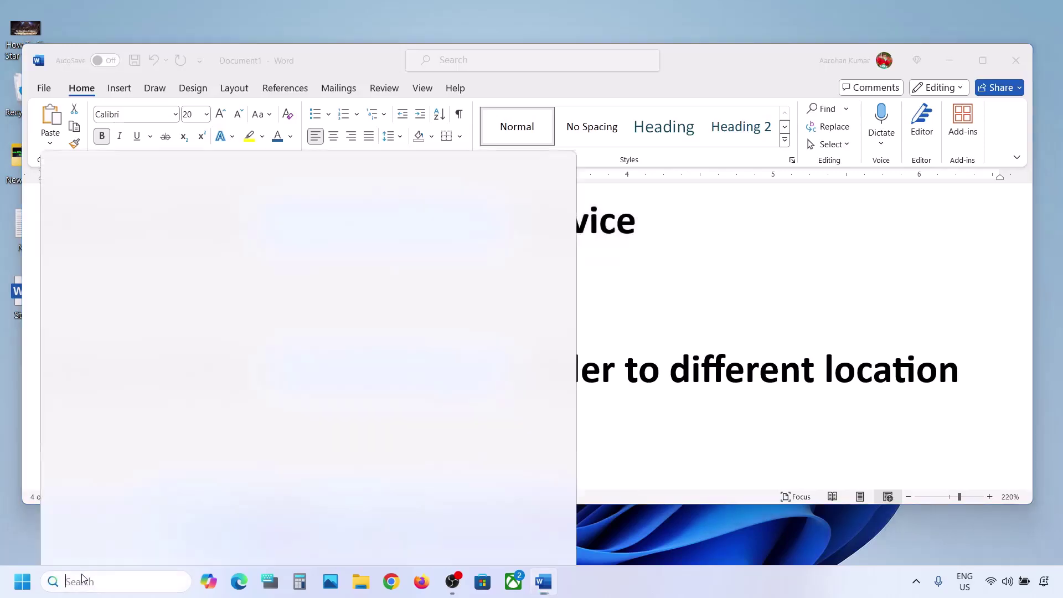
text(services)
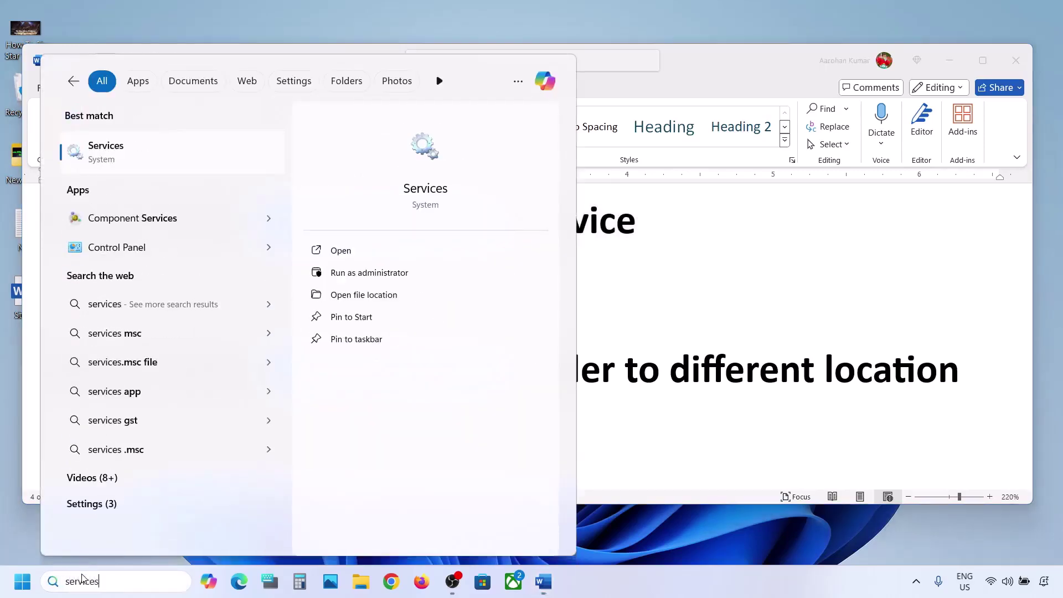
click(132, 160)
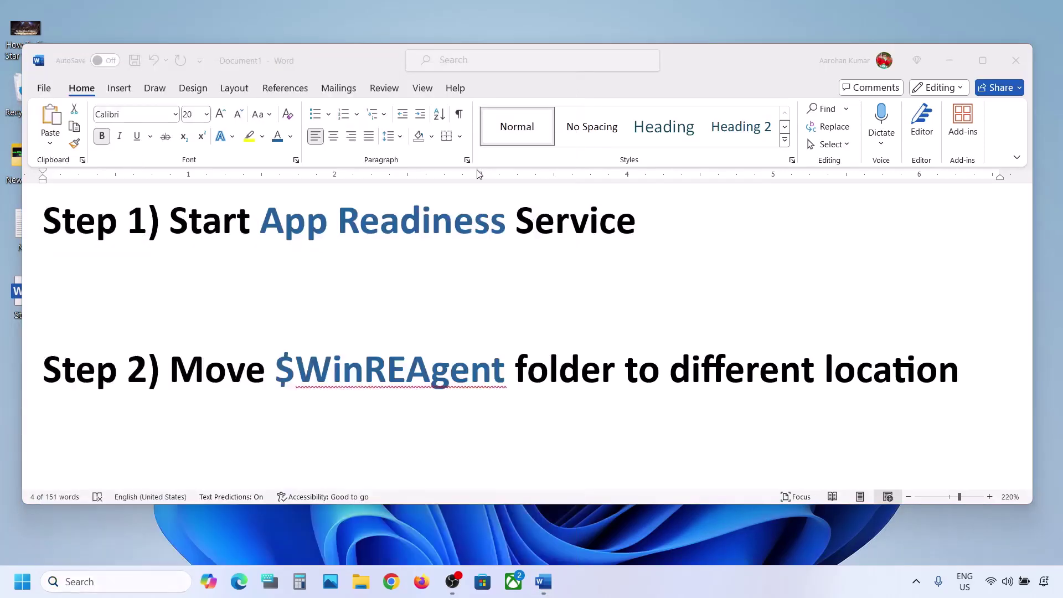
Step: Set App Readiness to Automatic startup and start it, then select $WinREAgent in the Word notes
click(303, 174)
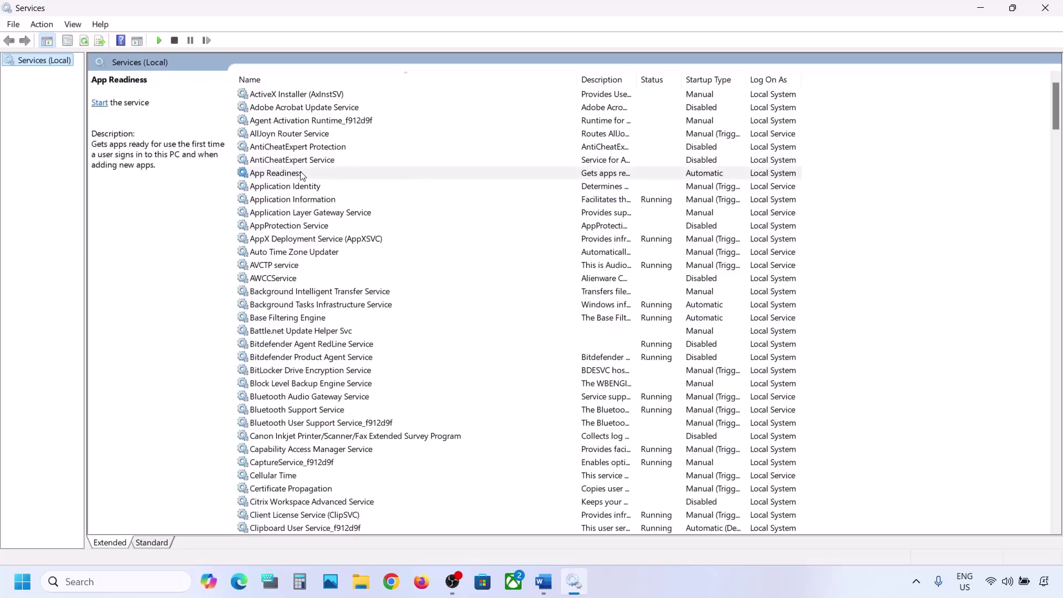
double_click(331, 174)
click(495, 277)
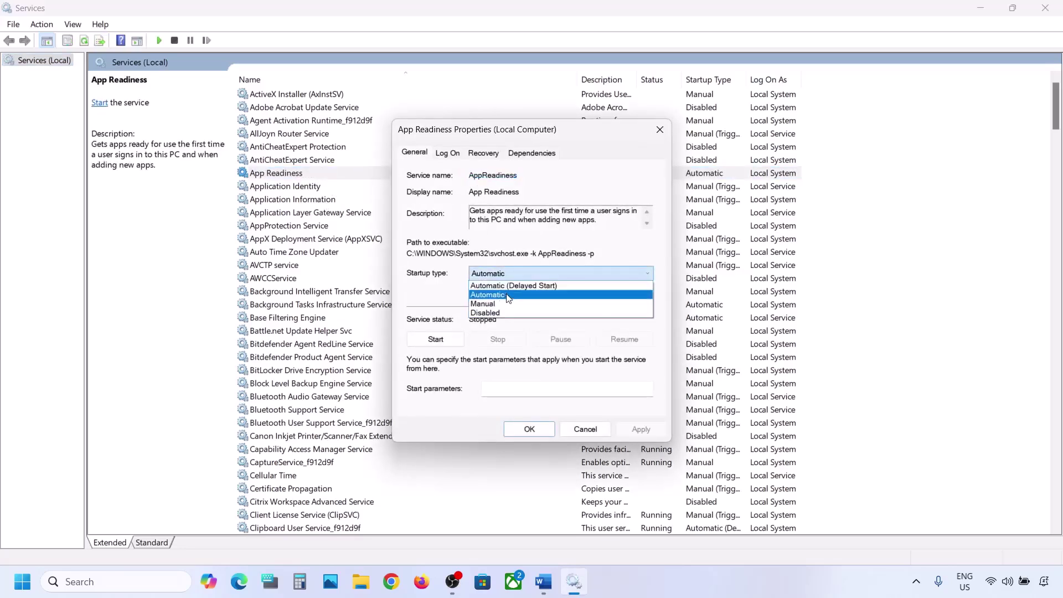
click(506, 299)
click(641, 429)
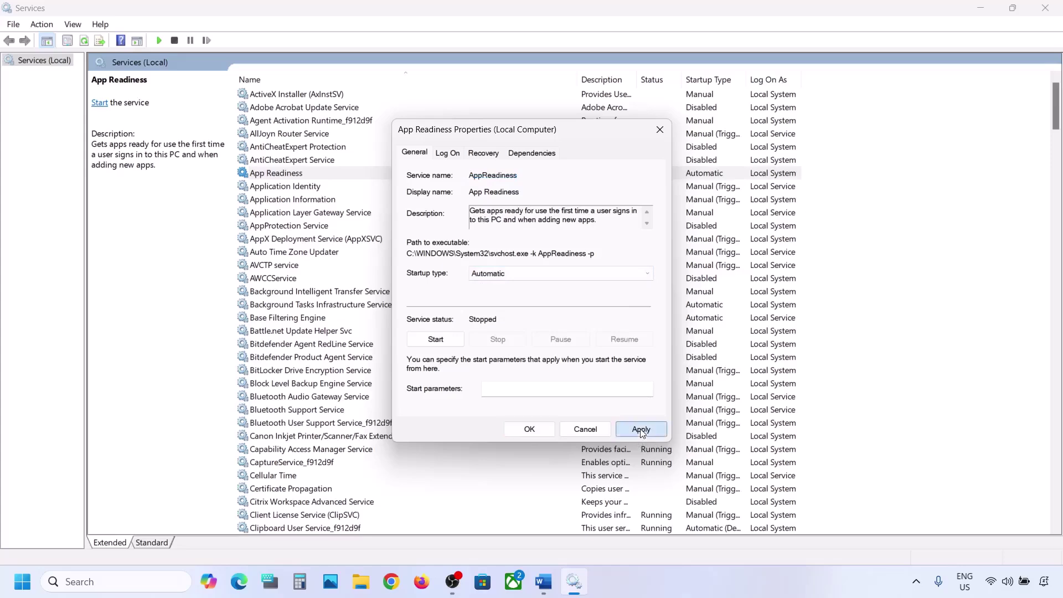
click(437, 340)
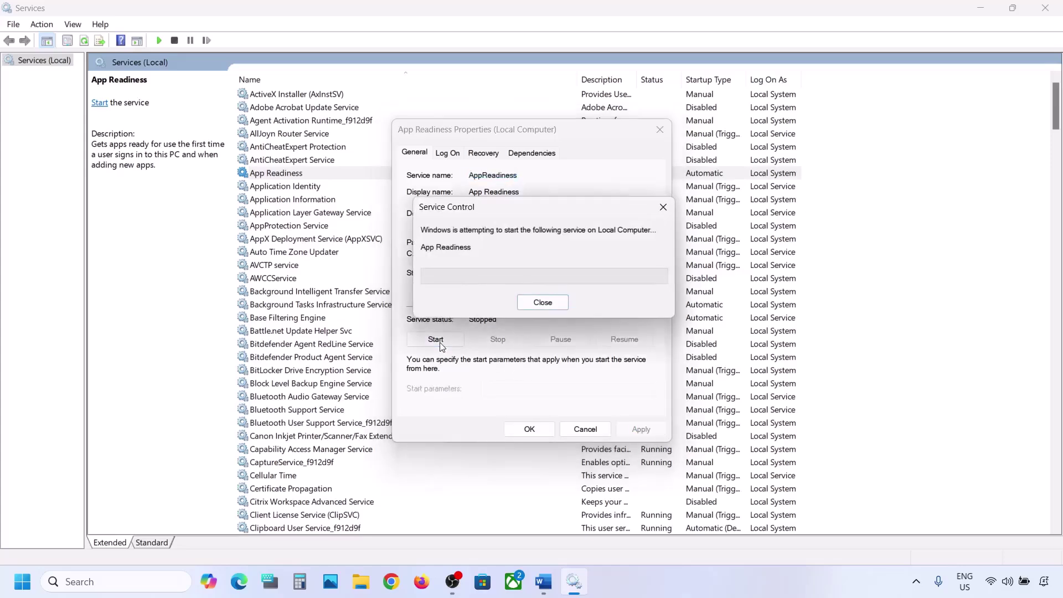
click(530, 430)
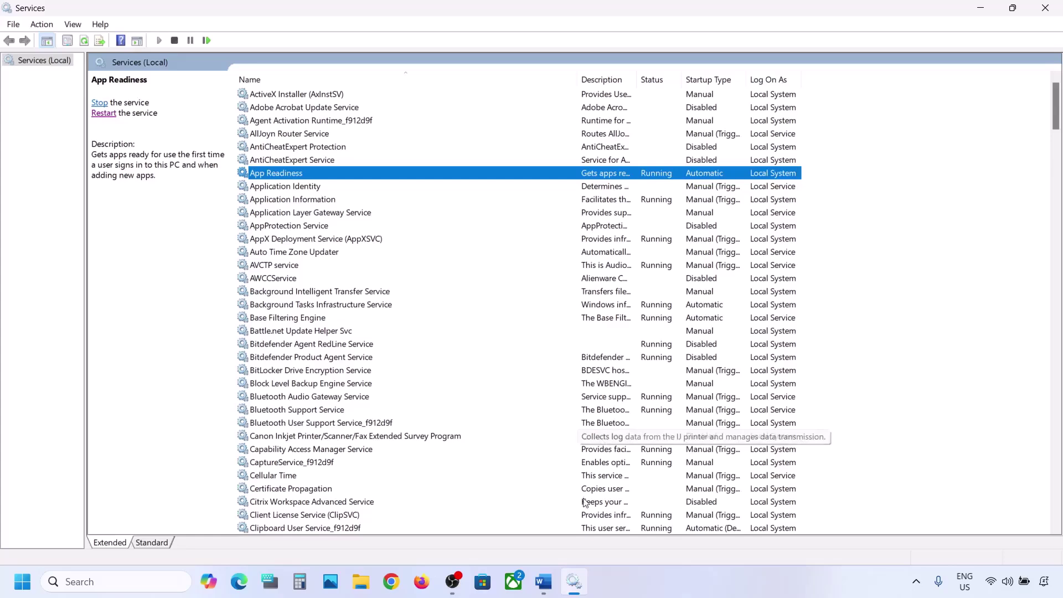
click(544, 582)
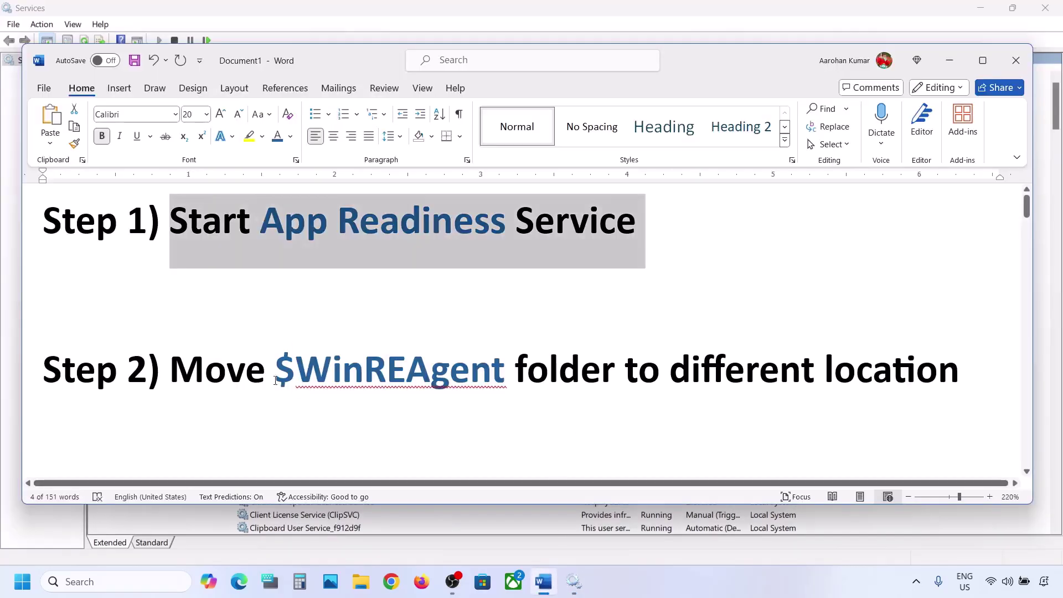
drag(276, 380, 457, 386)
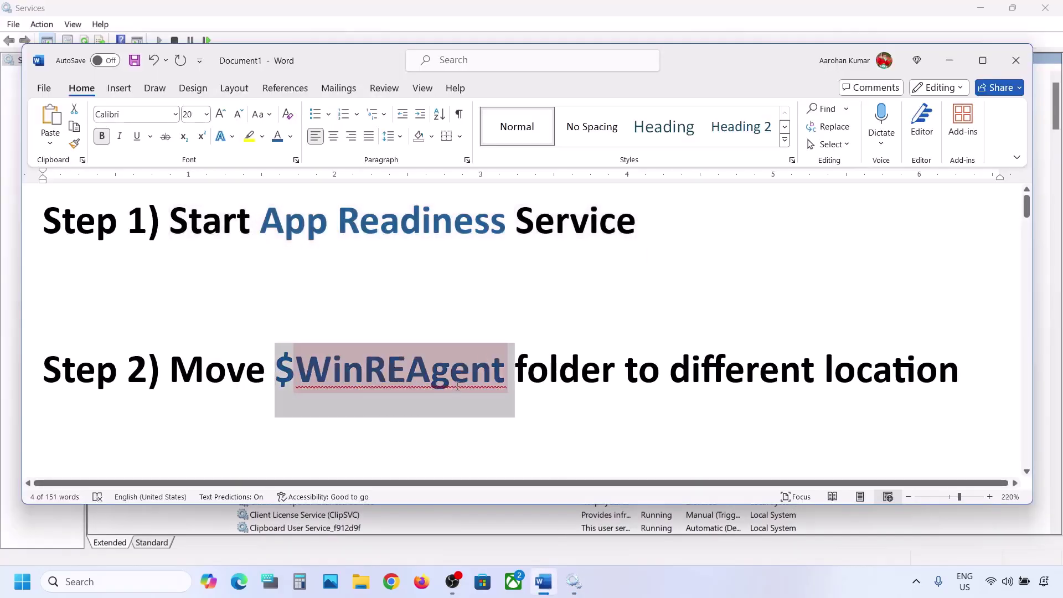
Step: Open drive OS (C:) in File Explorer and turn on showing hidden items
click(361, 584)
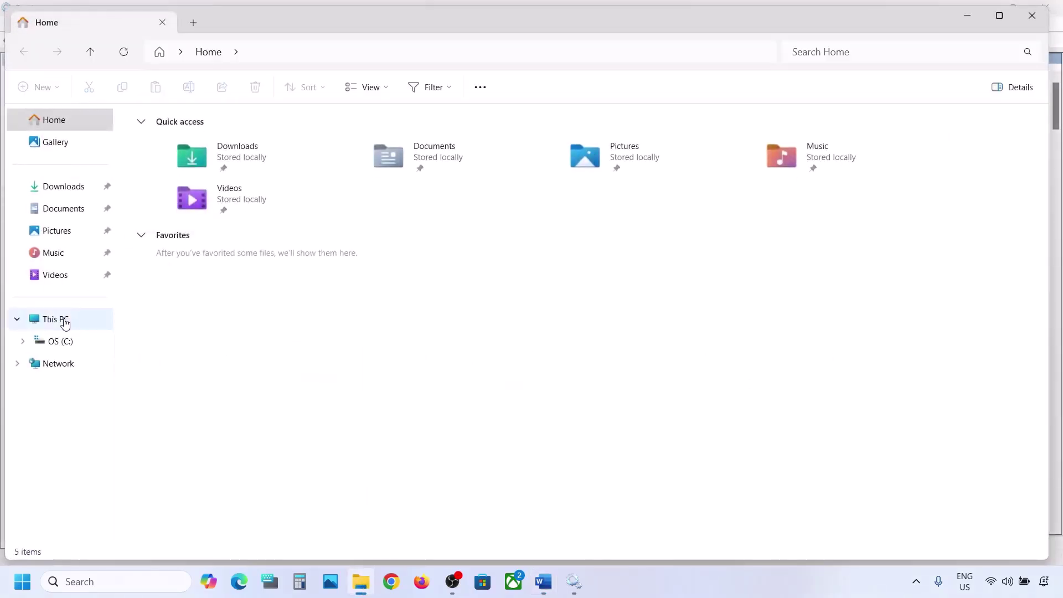
click(63, 321)
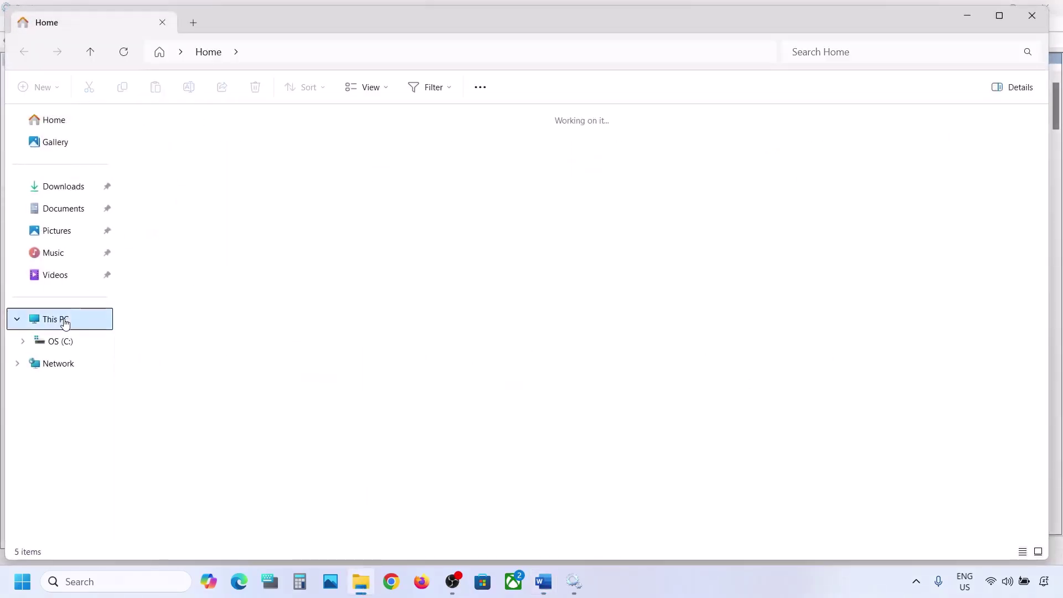
double_click(214, 154)
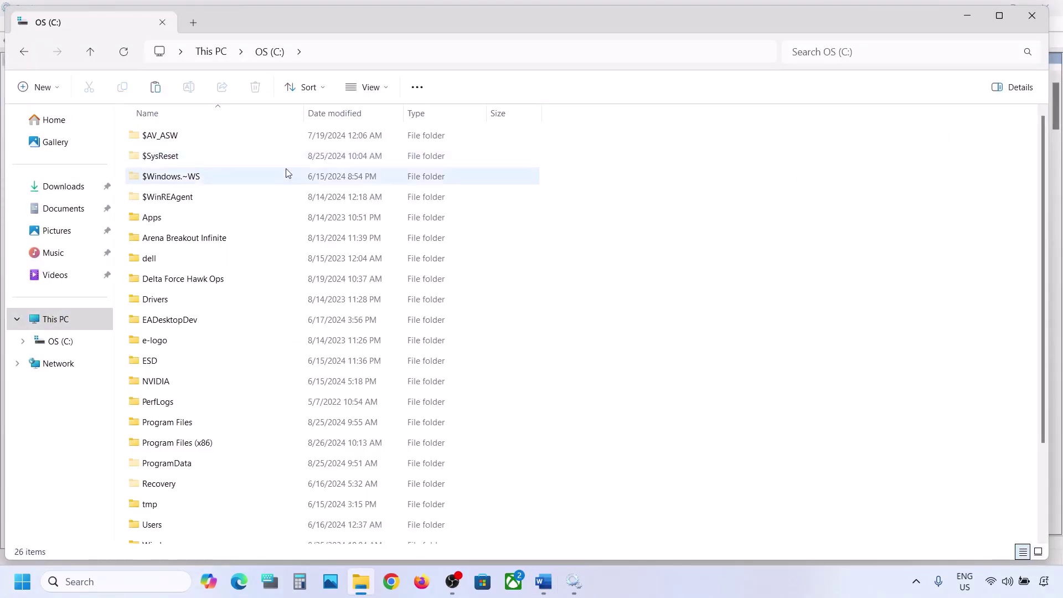
click(188, 198)
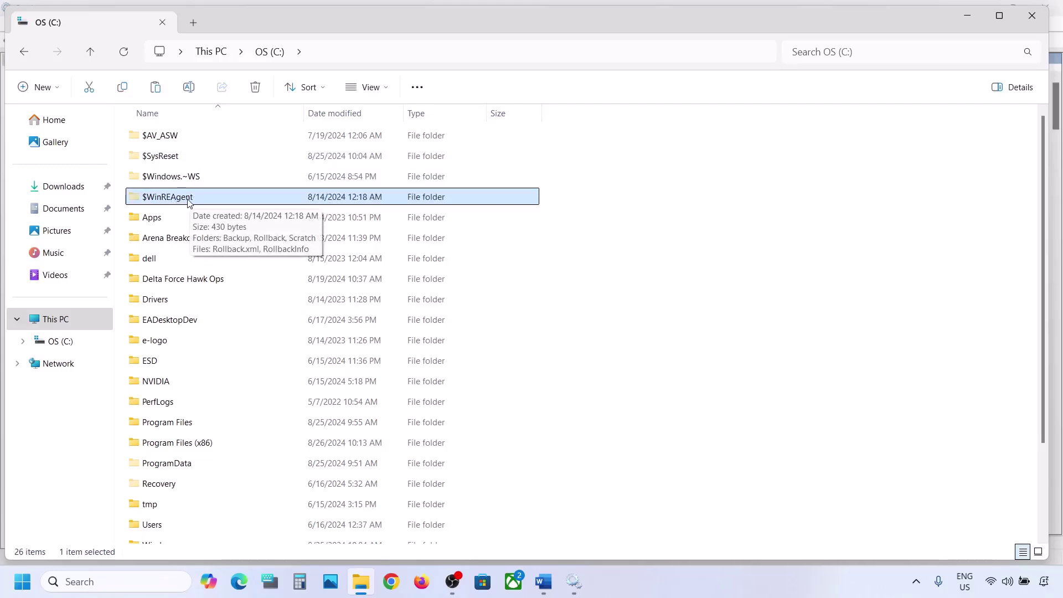
click(382, 88)
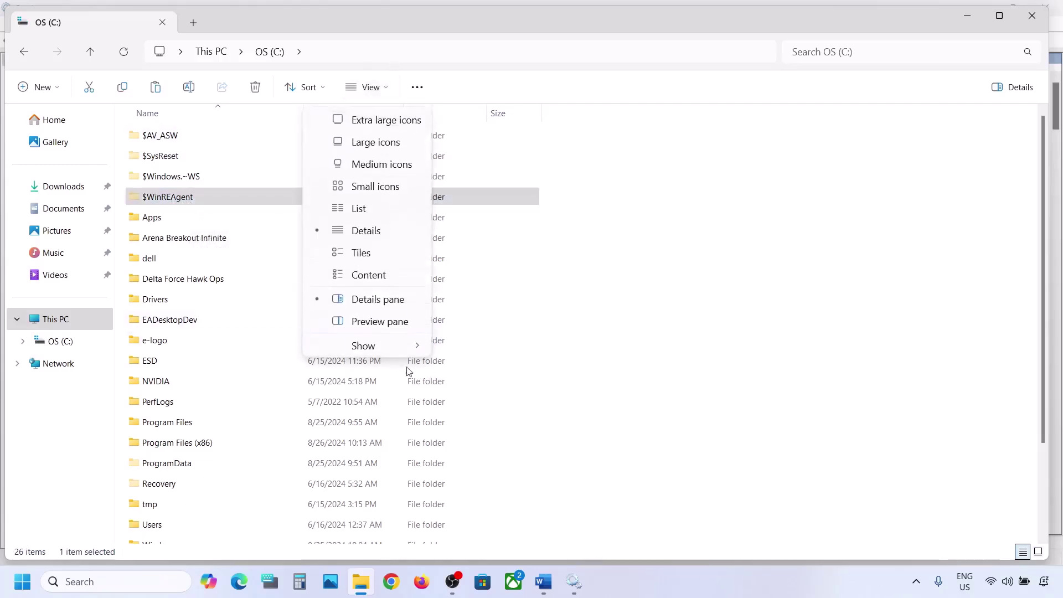
mouse_move(392, 348)
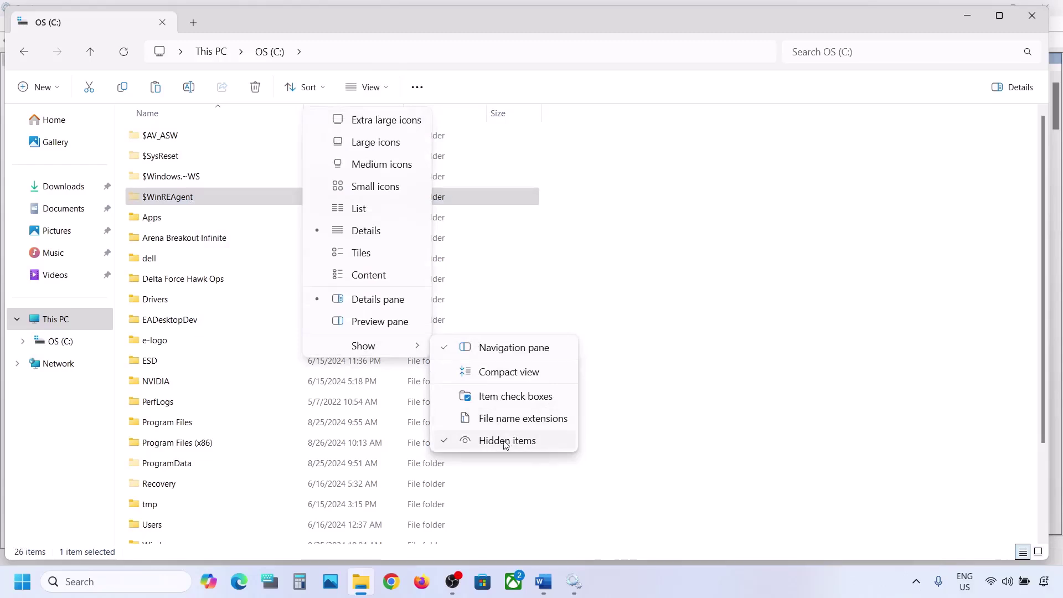
click(173, 199)
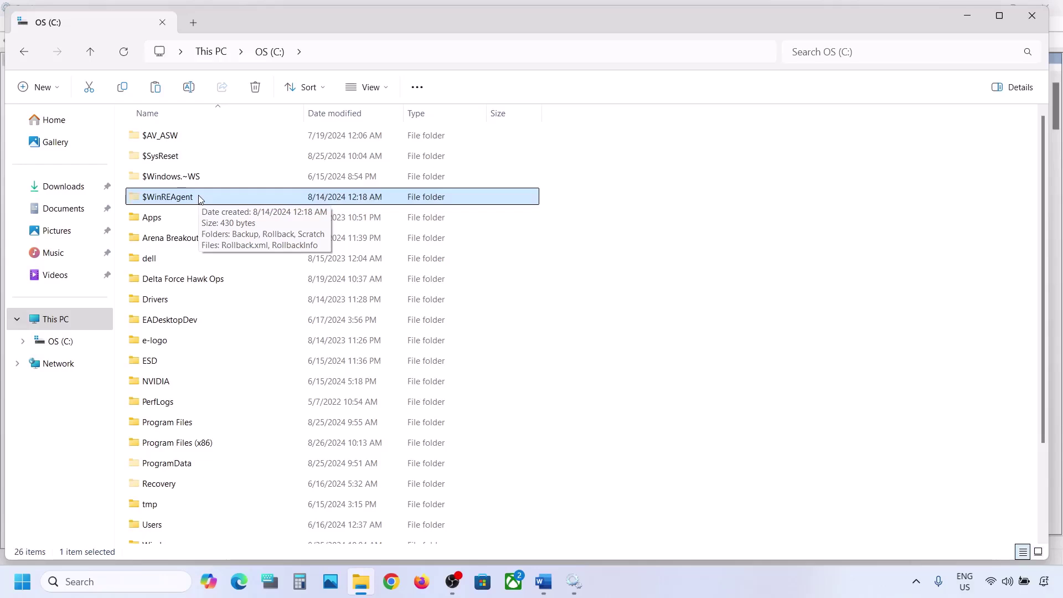
Step: Copy the $WinREAgent folder from drive C: onto the desktop
right_click(178, 199)
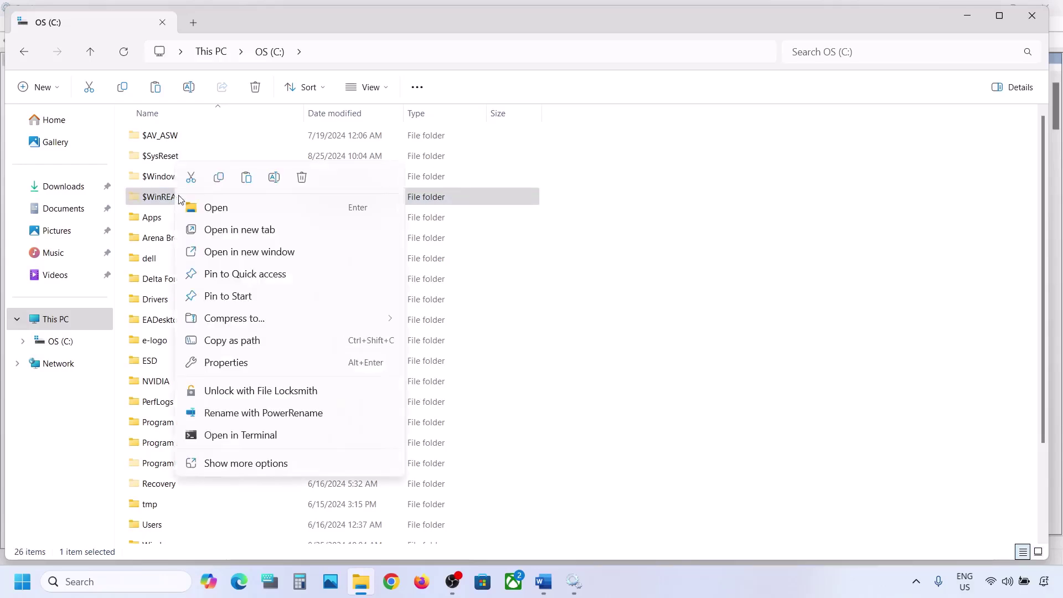
click(220, 179)
key(super+d)
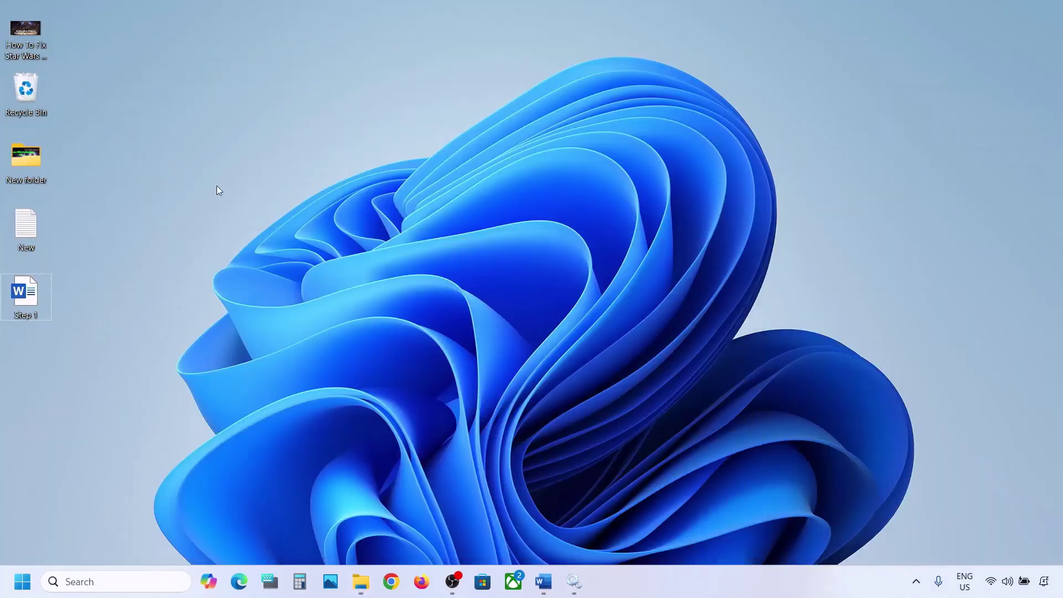
key(ctrl+v)
Step: Delete the $WinREAgent folder from drive C:, leaving 25 items
click(360, 582)
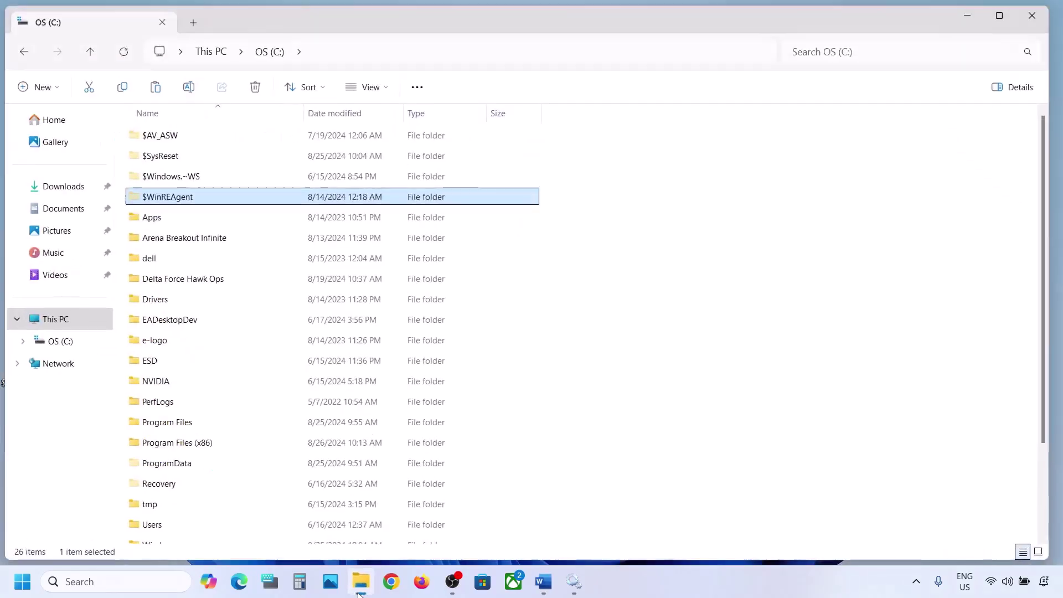
right_click(196, 198)
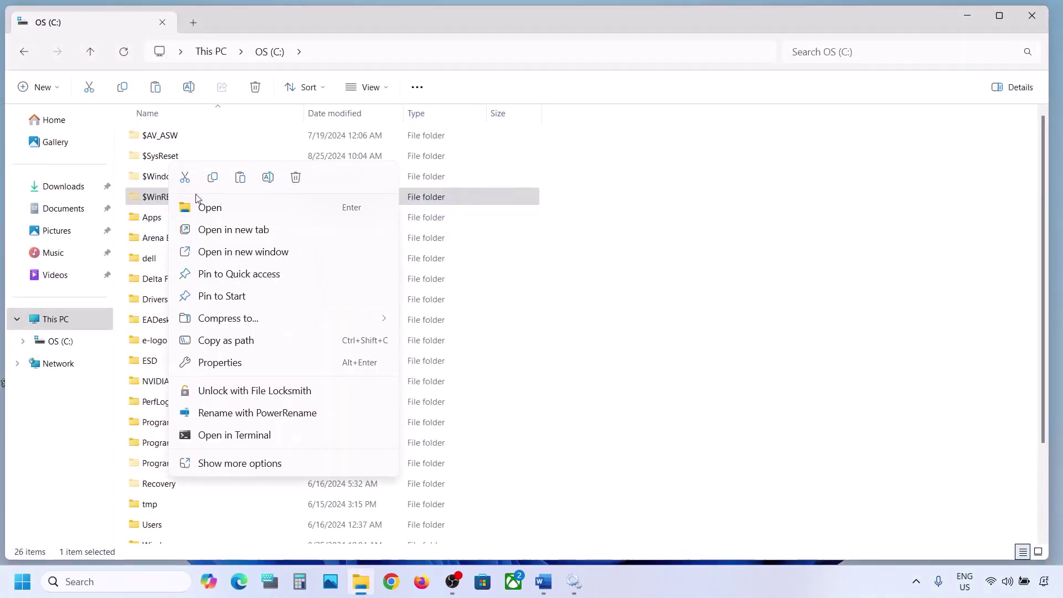
click(296, 177)
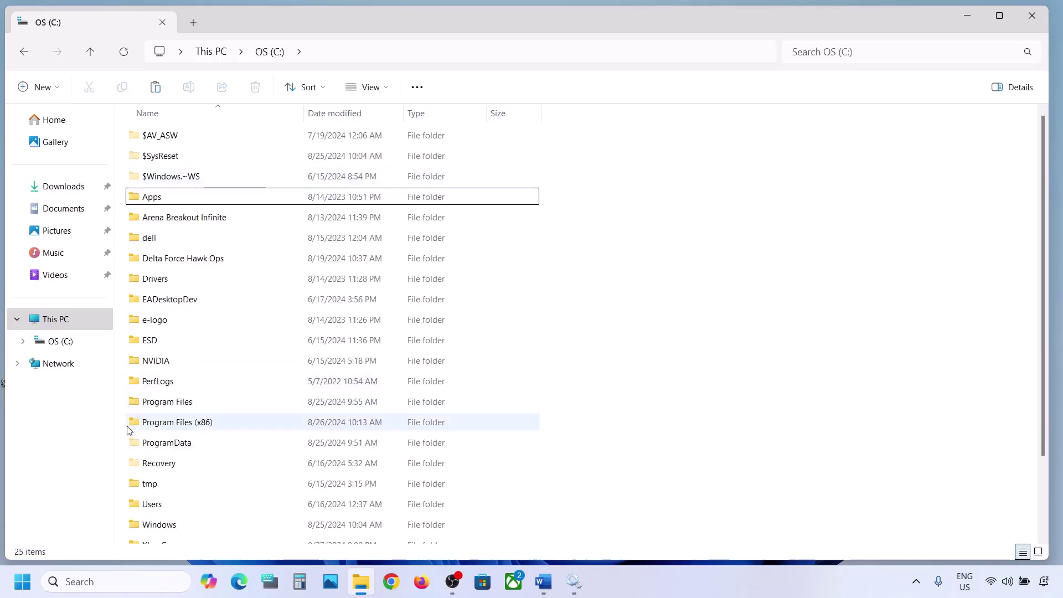
key(super+i)
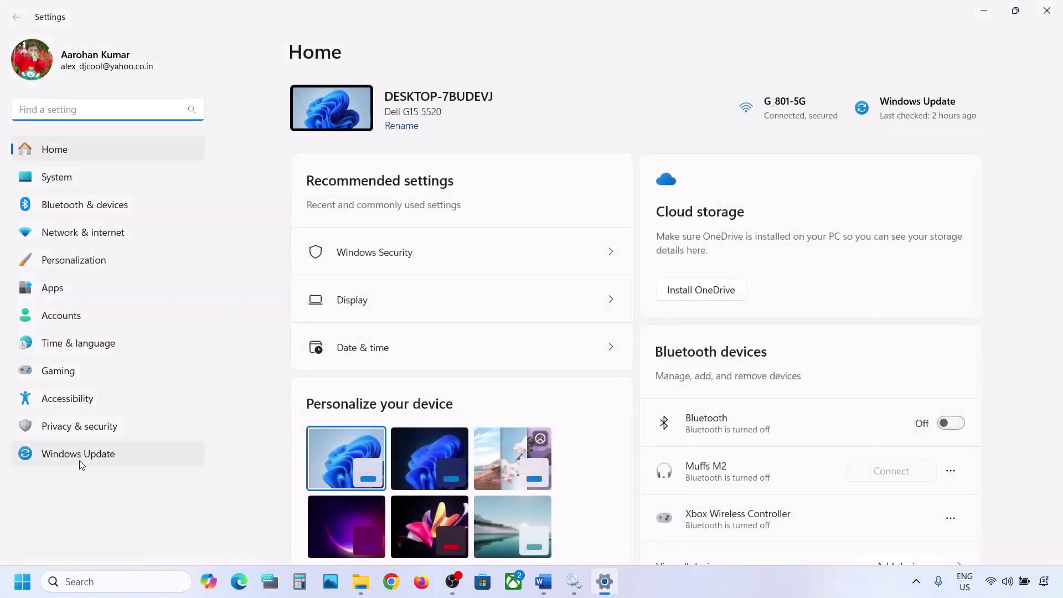
Step: Confirm Windows Update shows the PC is up to date, then minimize Settings and File Explorer
click(80, 460)
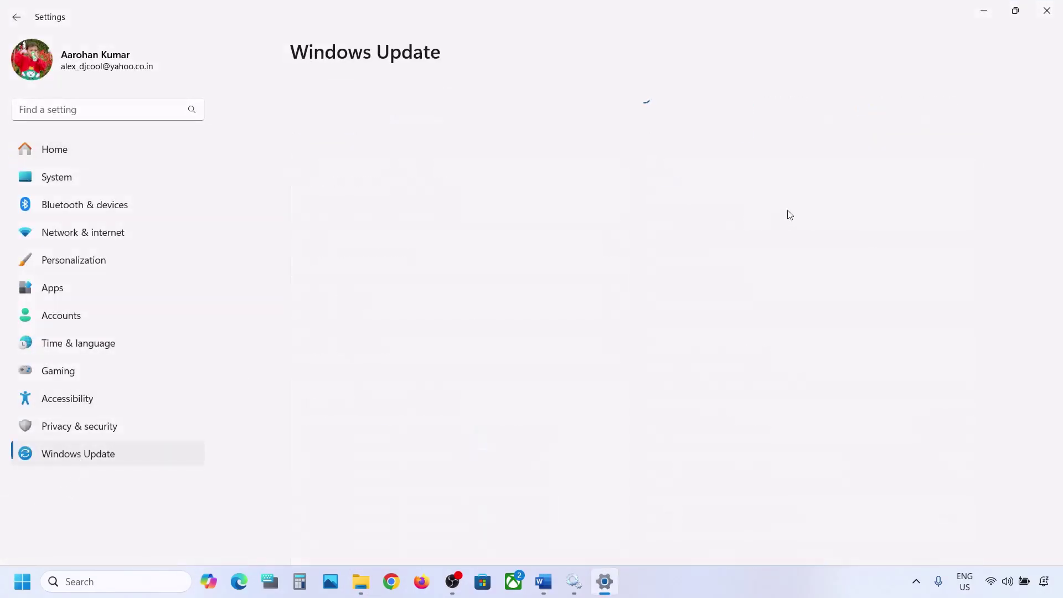
click(984, 10)
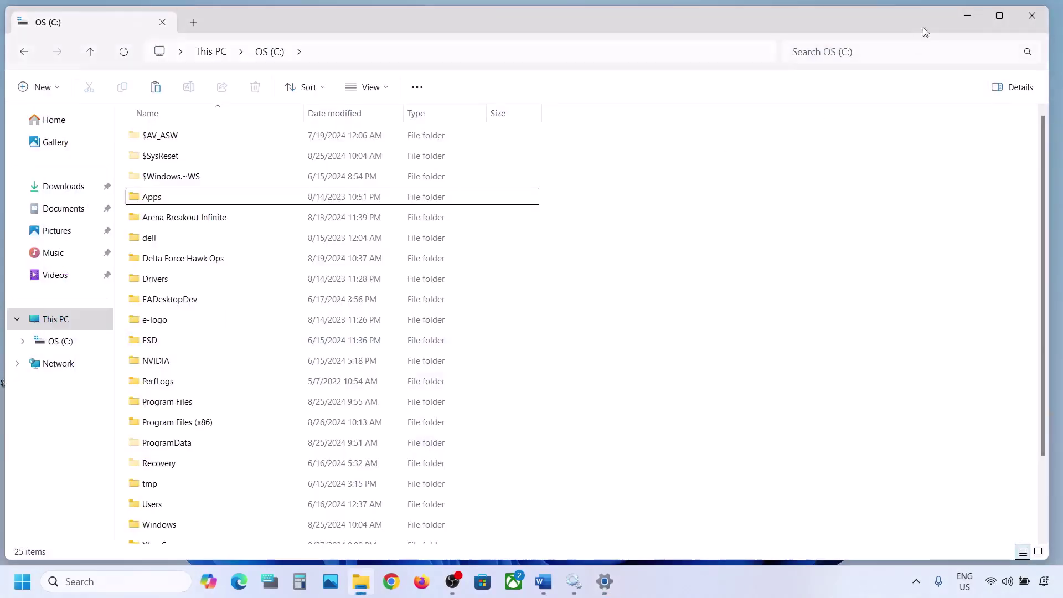
click(967, 15)
Step: Open the Start menu power options and dismiss them without choosing anything
click(22, 581)
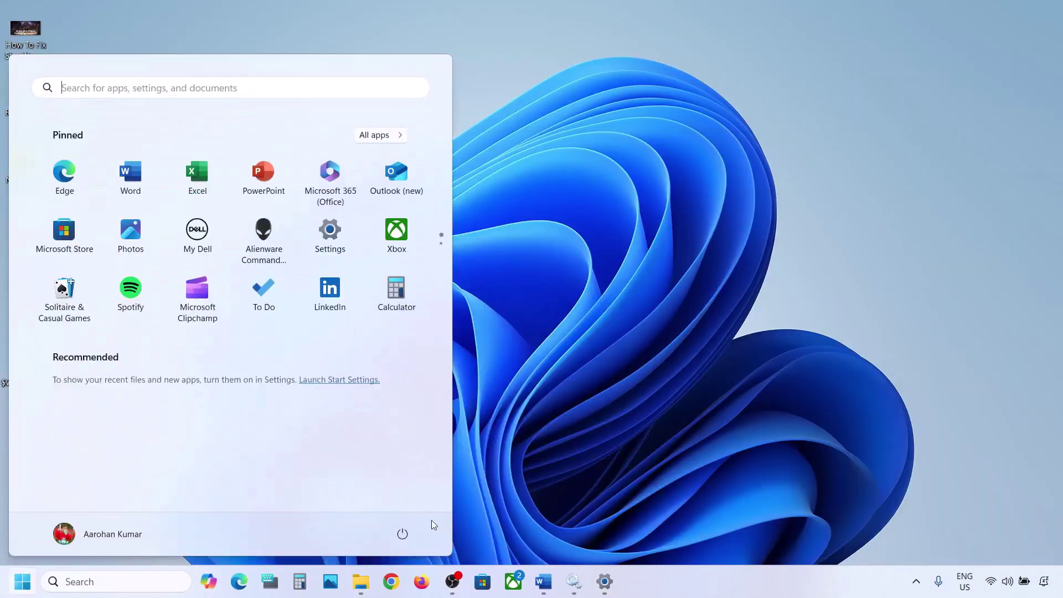
click(403, 533)
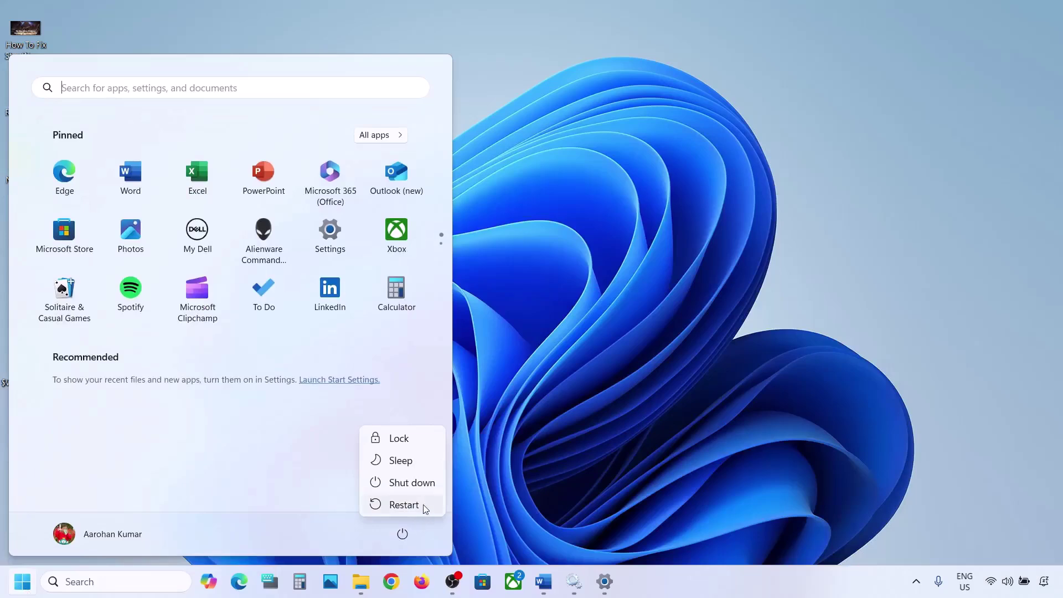
click(582, 413)
click(584, 411)
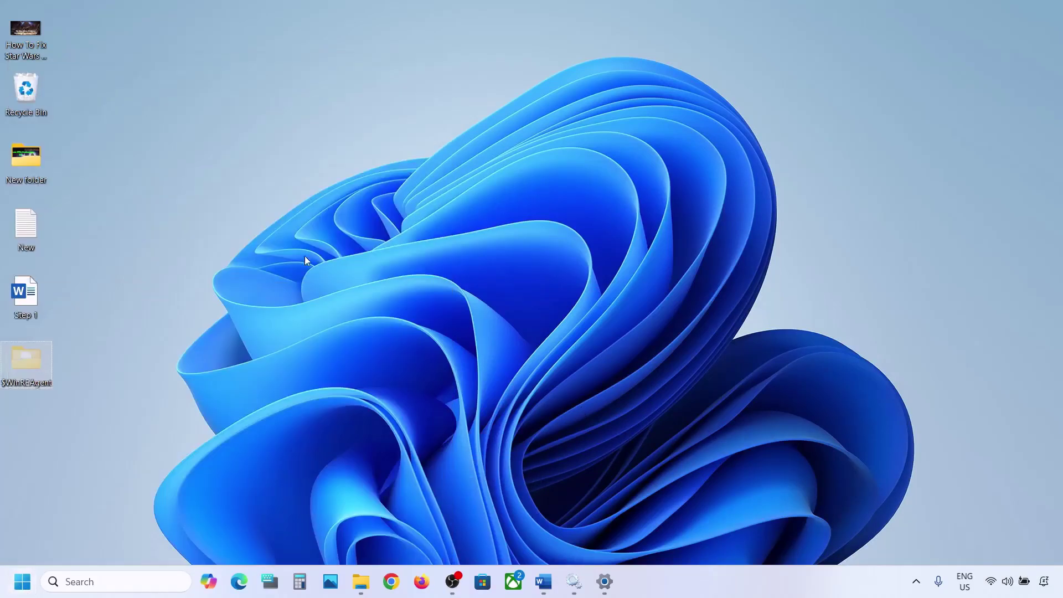
Step: Move the $WinREAgent folder from the desktop back into OS (C:), now 26 items
right_click(25, 359)
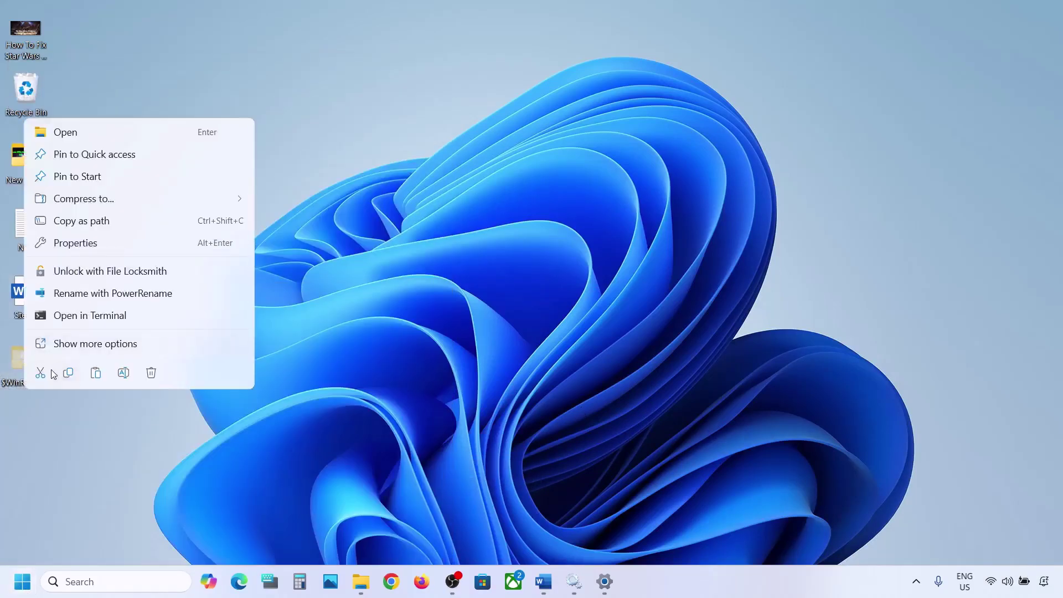
click(43, 372)
click(362, 580)
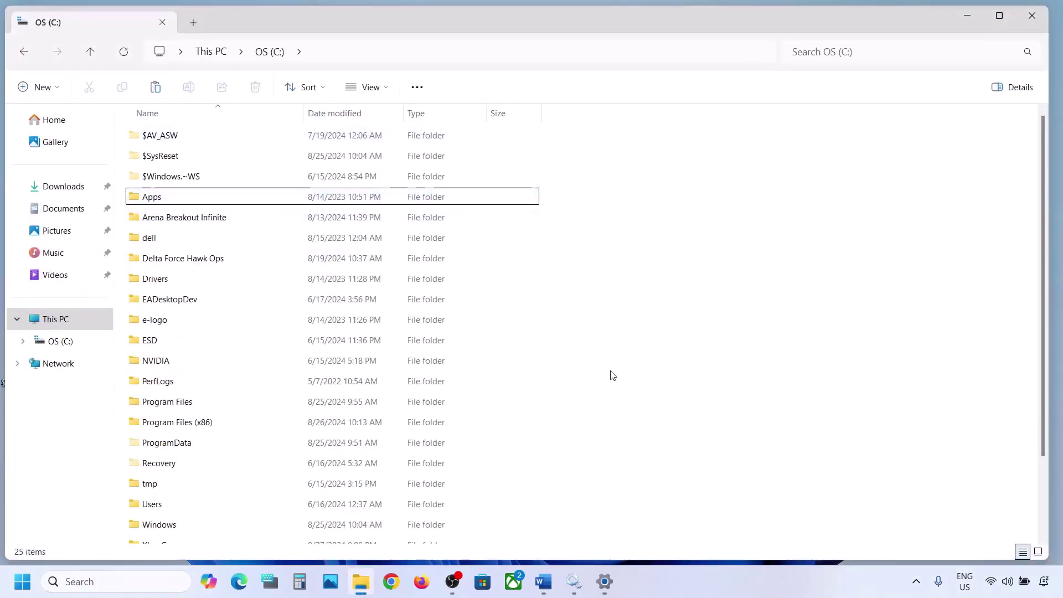
key(ctrl+v)
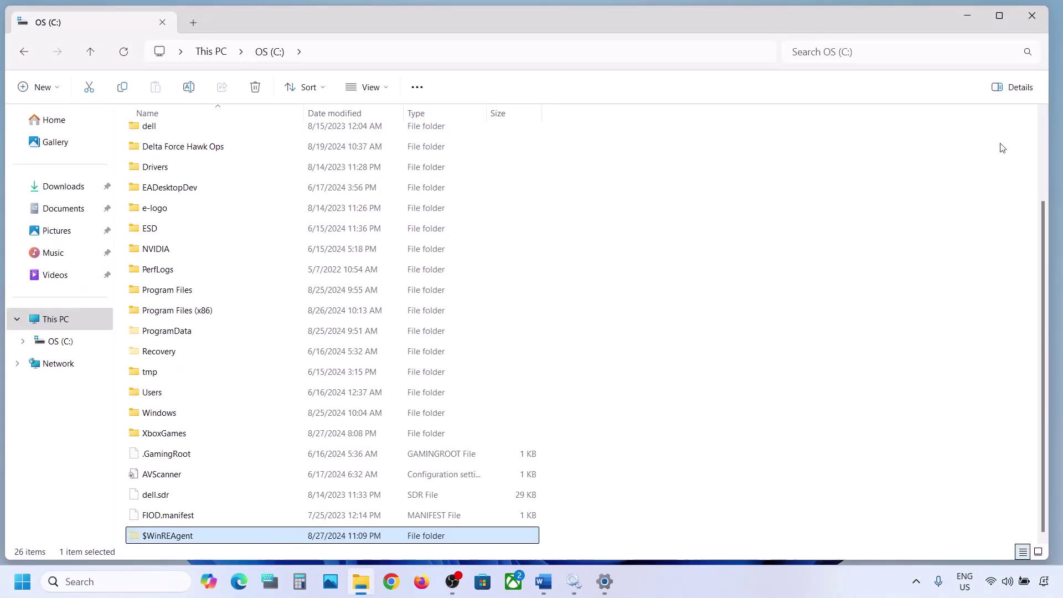
click(955, 22)
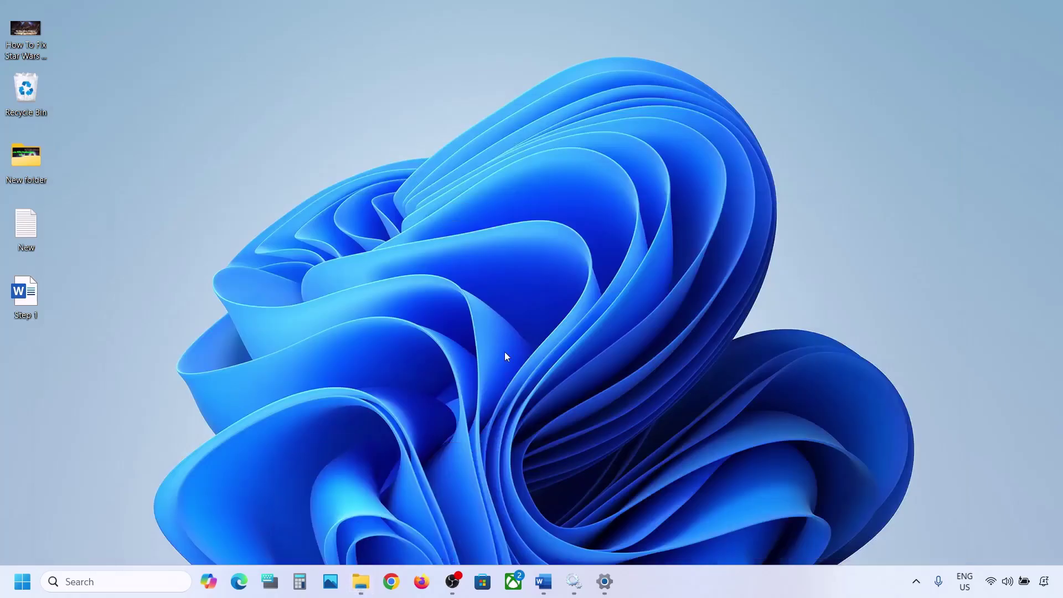
Step: Highlight the Step 3 Run Update Troubleshooter line in the Word notes
click(538, 587)
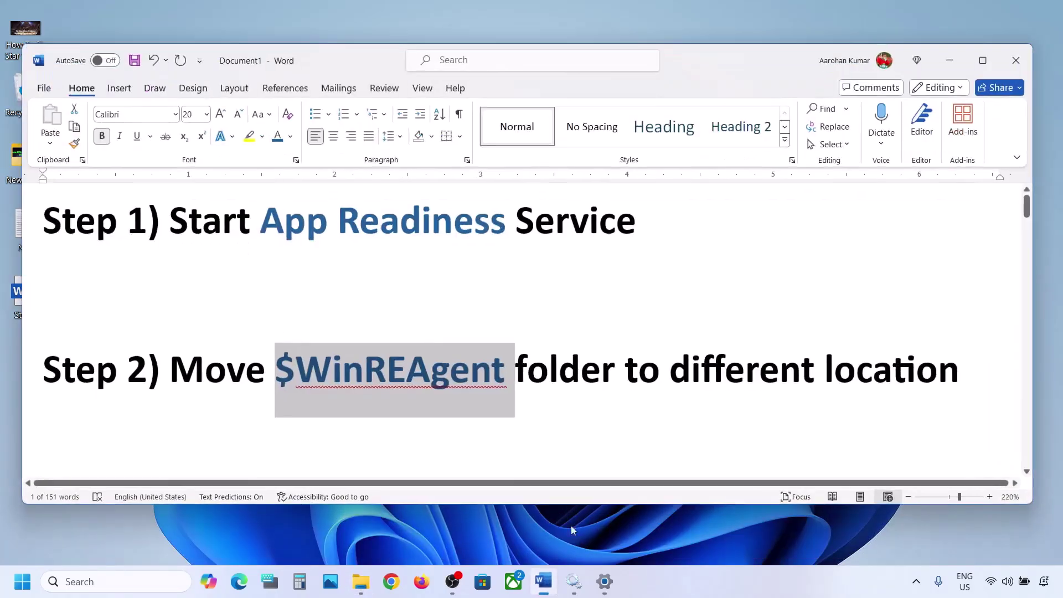
scroll(337, 324, down, 3)
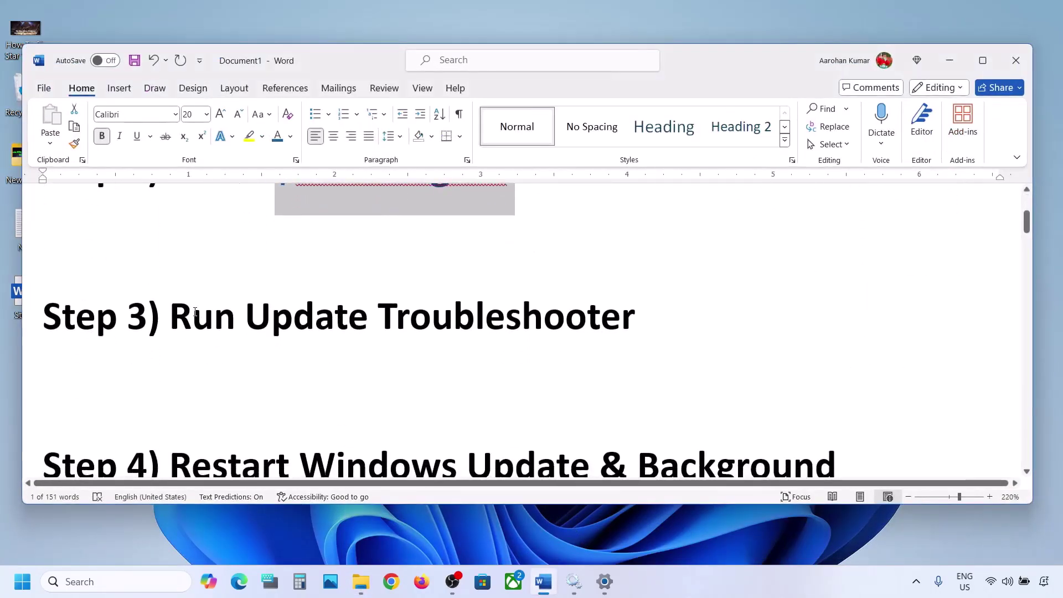
drag(171, 317, 636, 319)
Step: Run the Windows Update troubleshooter from System > Troubleshoot > Other troubleshooters
click(23, 582)
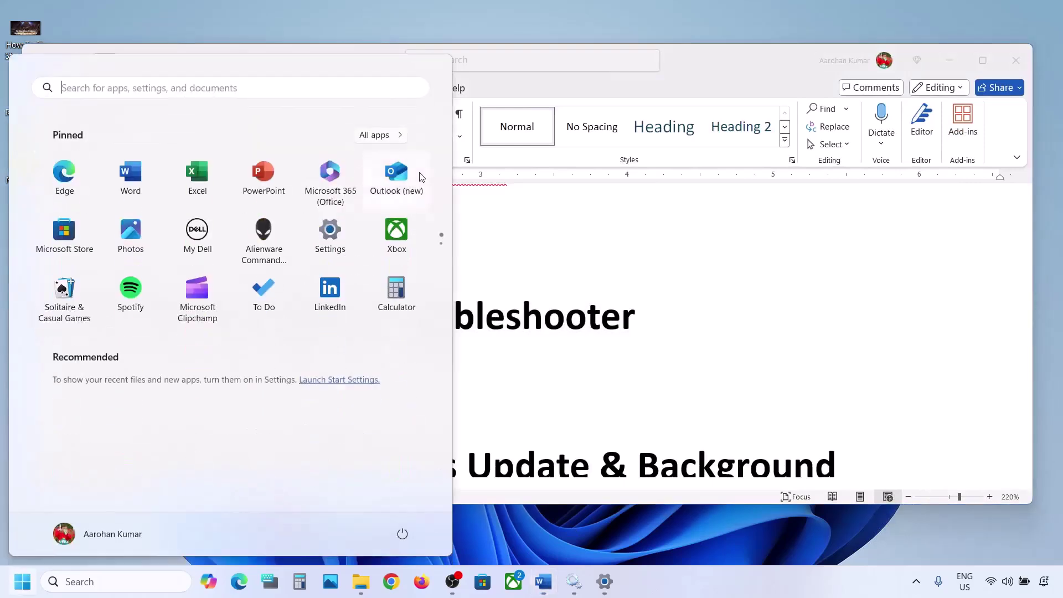
click(330, 235)
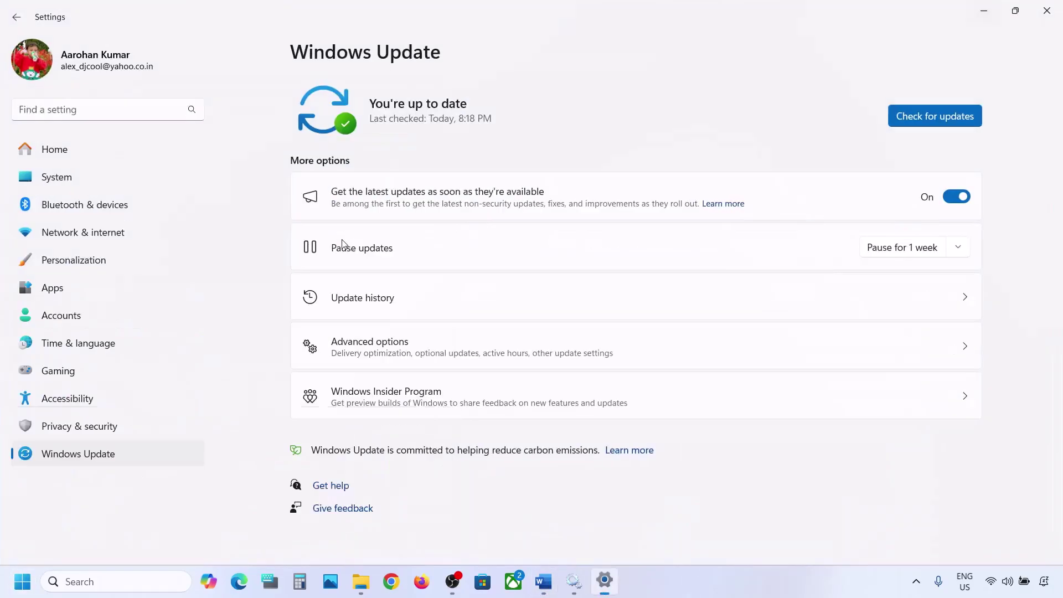
click(97, 177)
scroll(400, 266, down, 5)
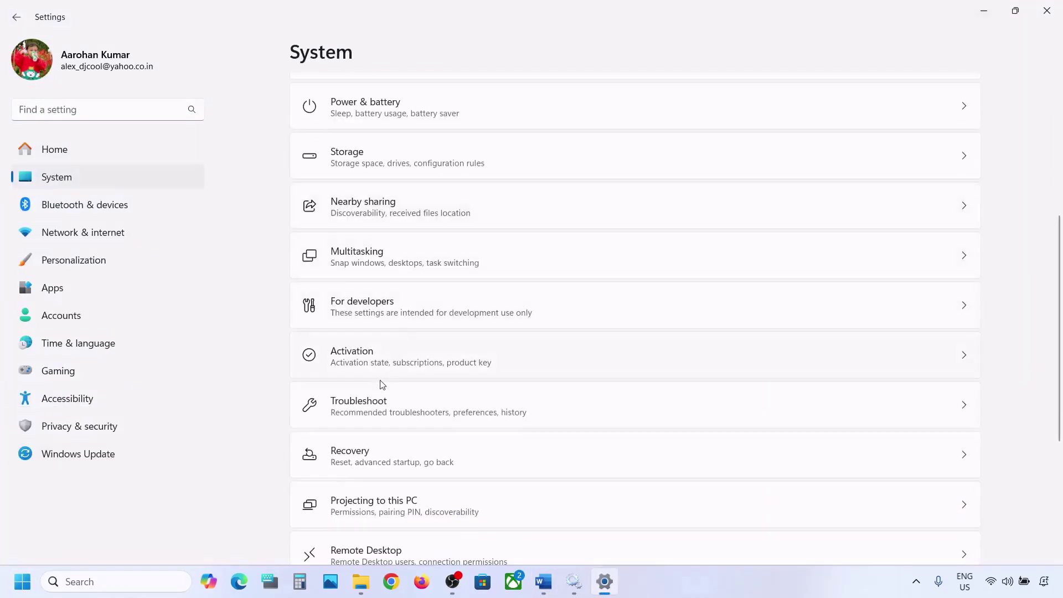
click(371, 402)
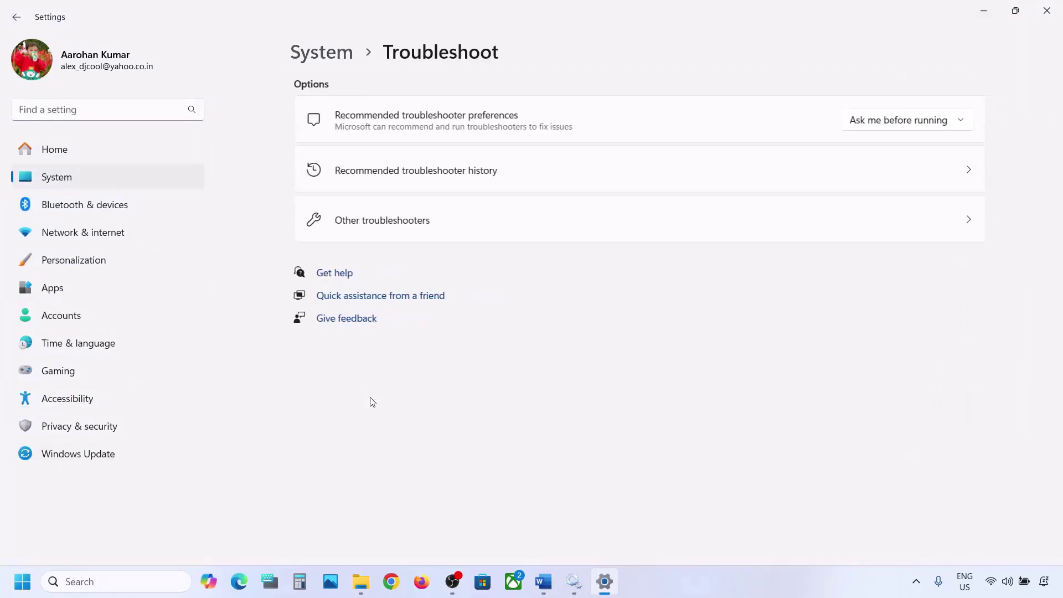
click(380, 233)
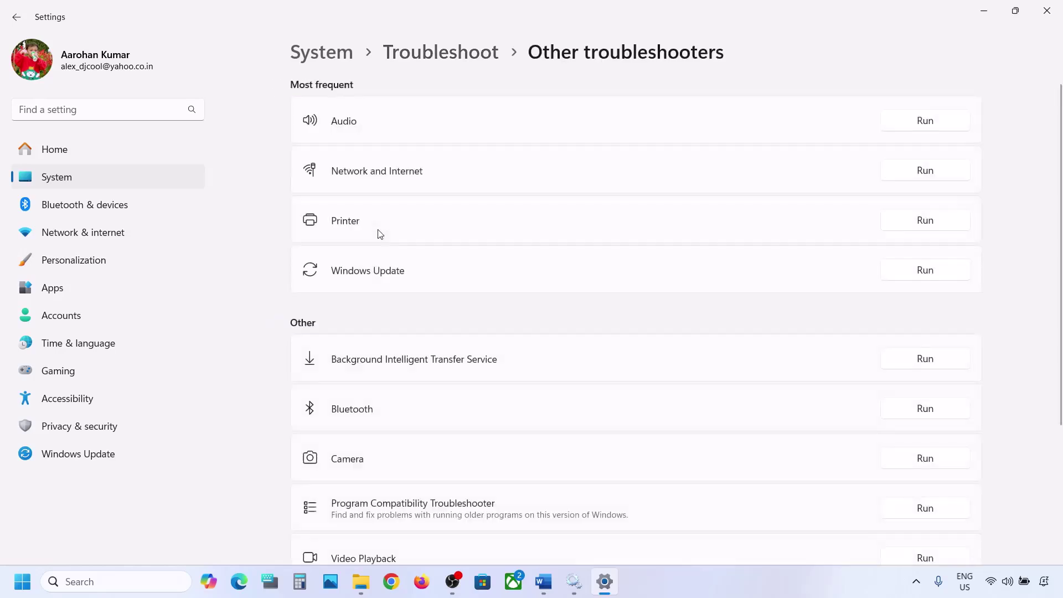
scroll(380, 233, down, 1)
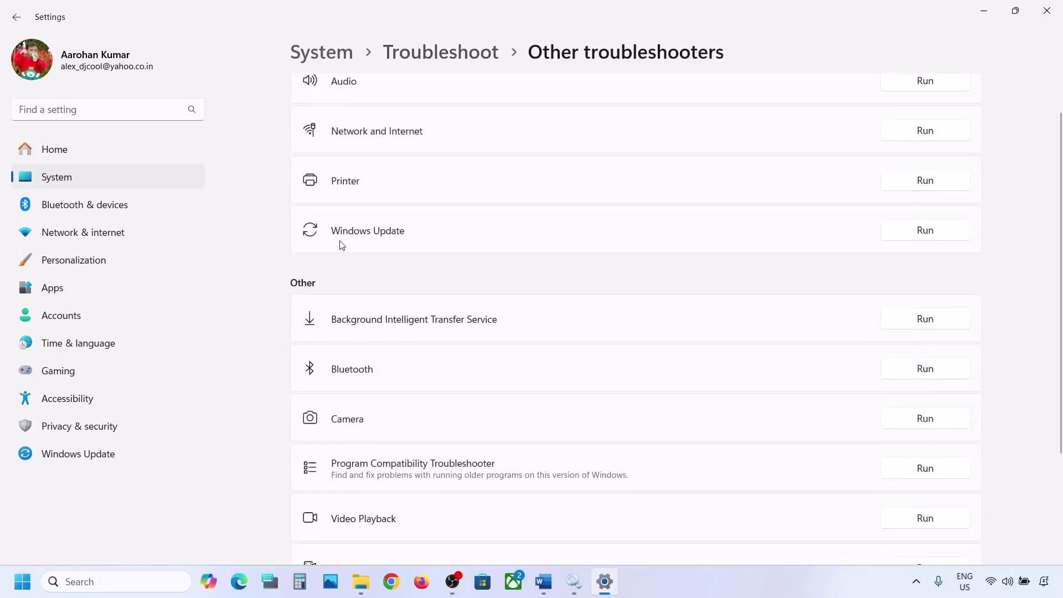
click(926, 238)
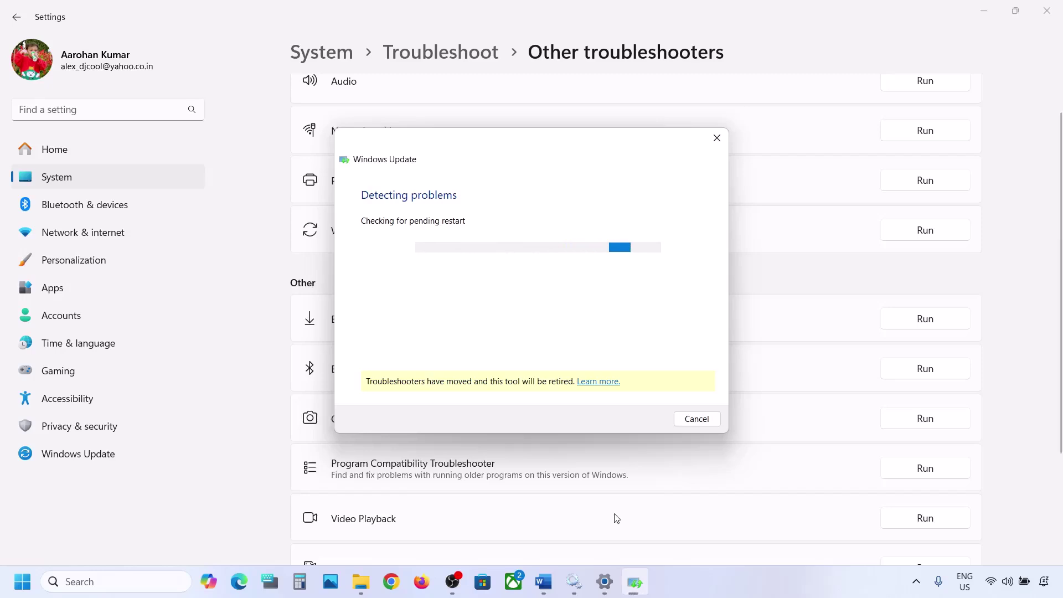
click(543, 581)
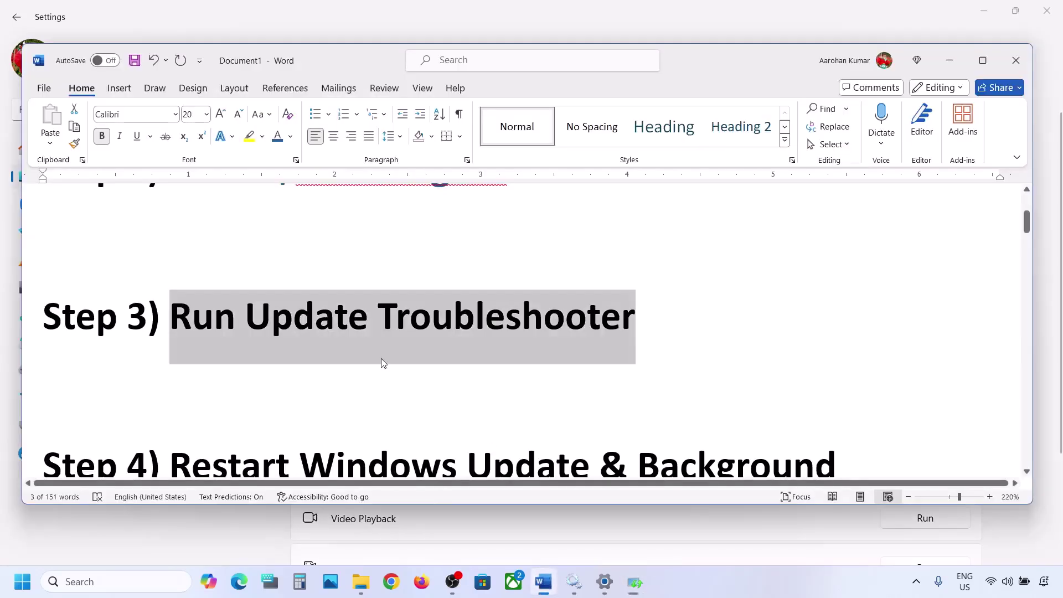
Step: Open the Services console and locate the Windows Update service
scroll(381, 358, down, 3)
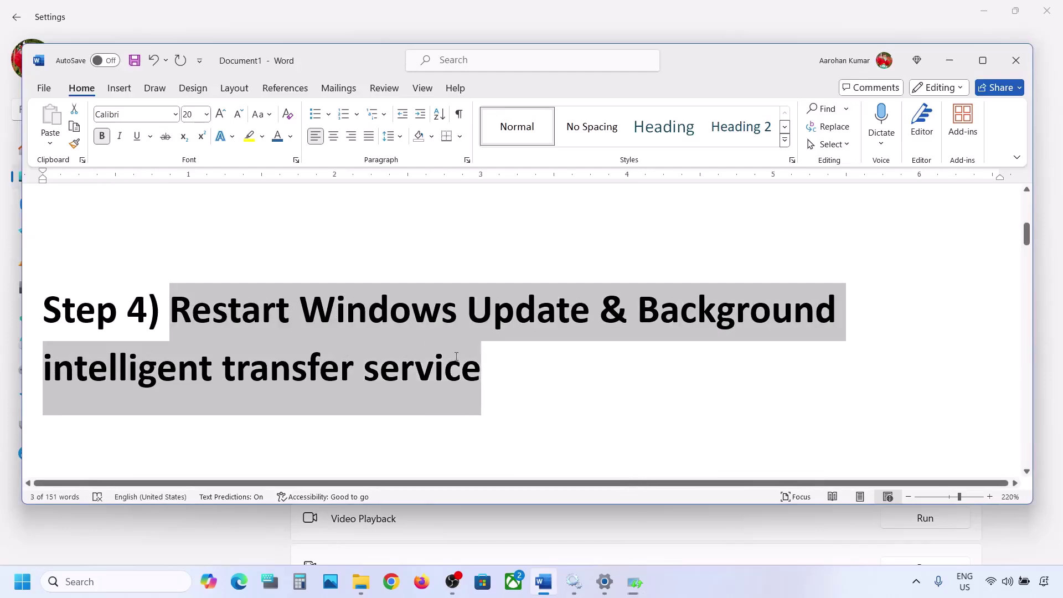
click(92, 582)
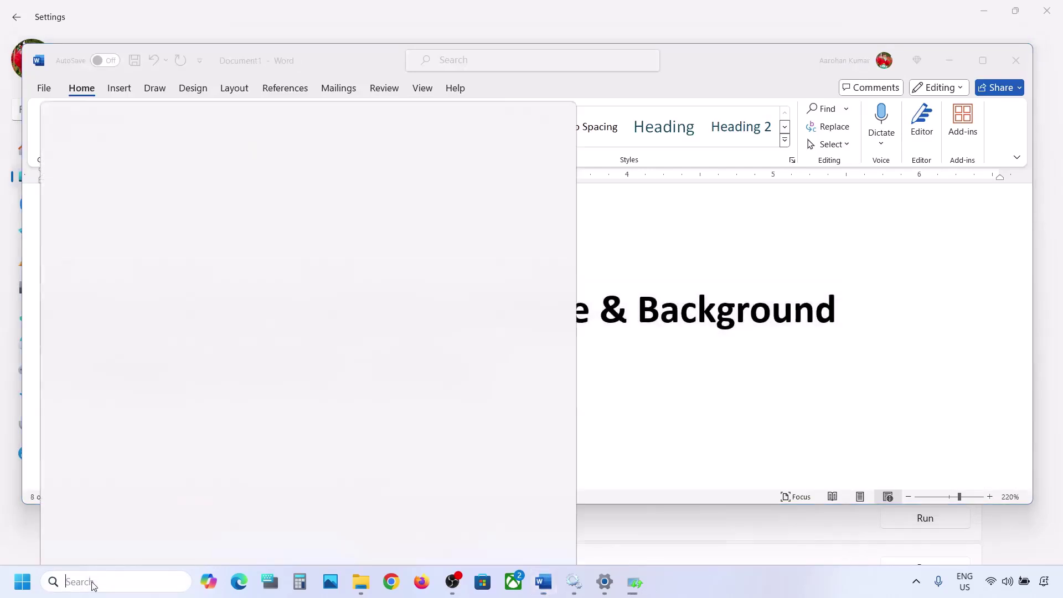
text(services)
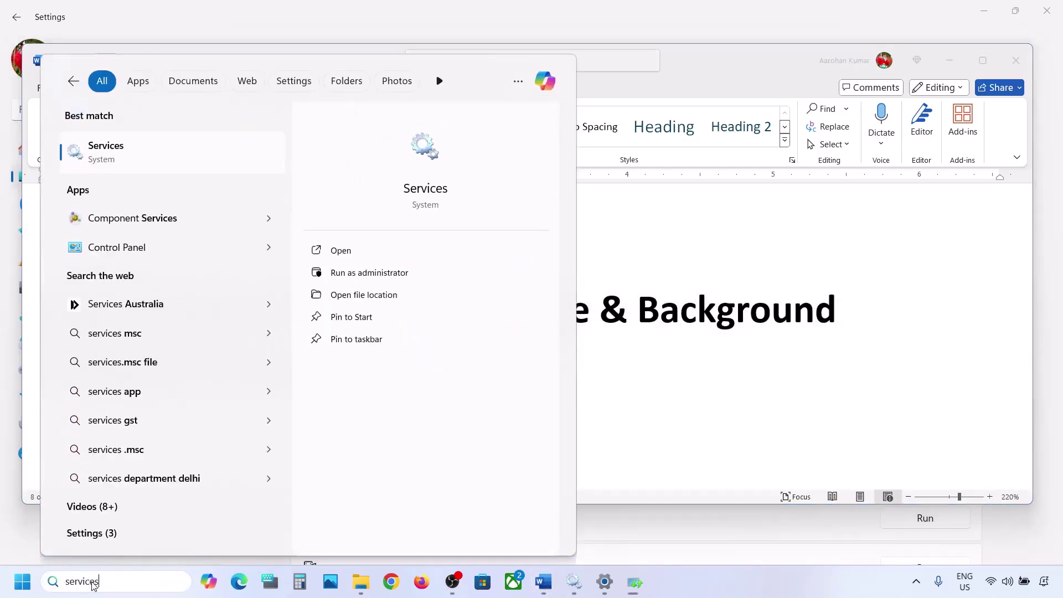
key(Return)
click(306, 317)
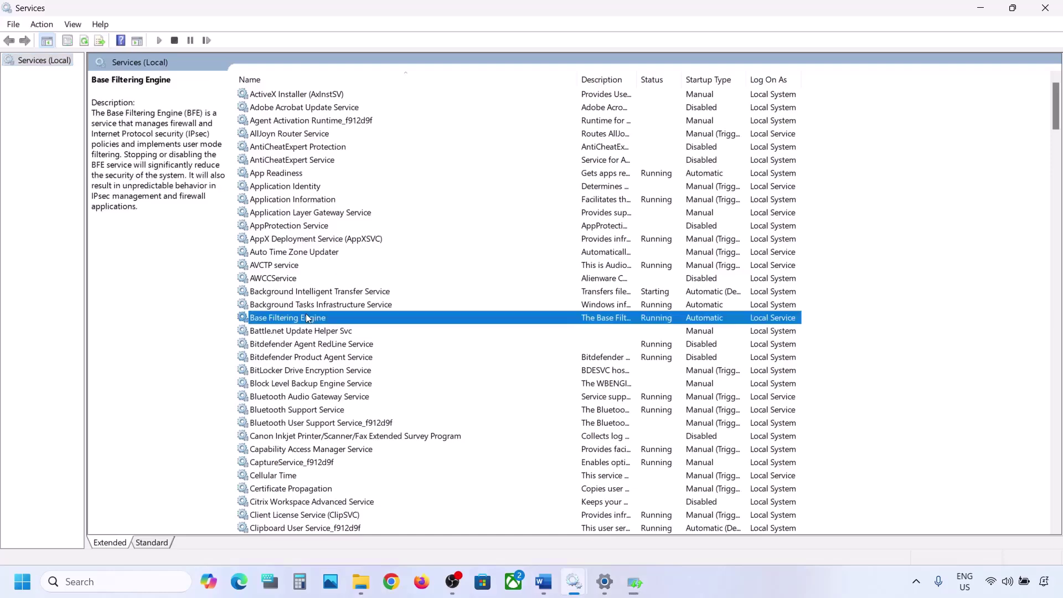
key(w)
scroll(348, 430, down, 8)
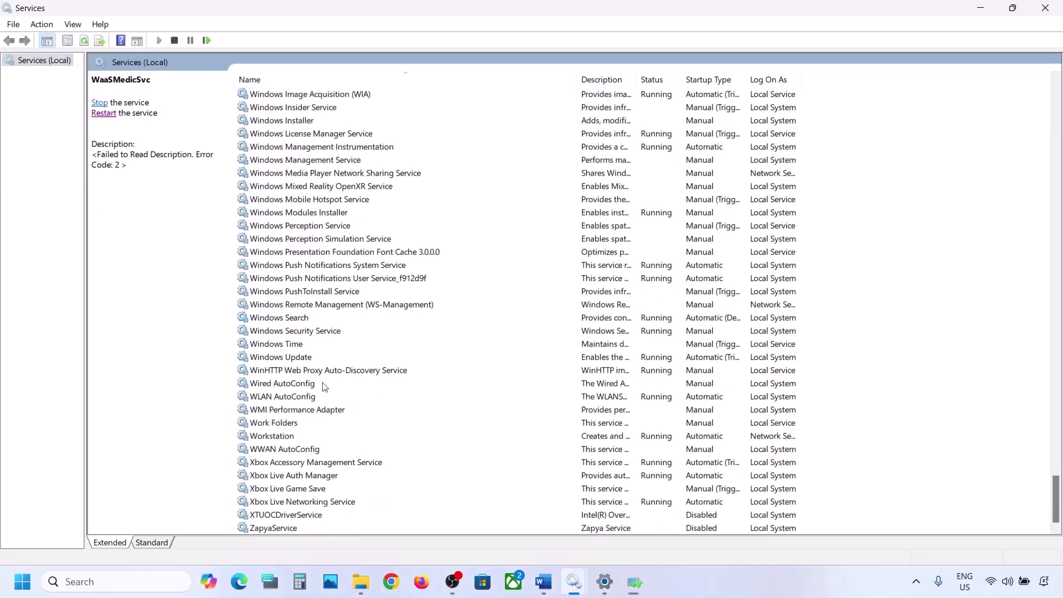
click(293, 358)
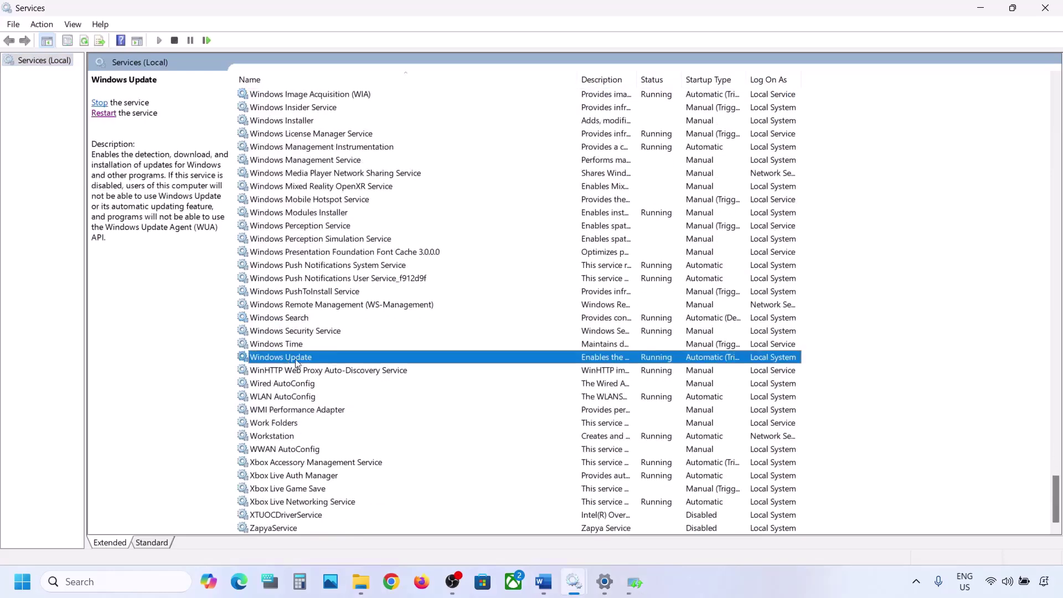
Step: Set the Windows Update service startup type to Automatic and restart the service
double_click(349, 359)
click(516, 274)
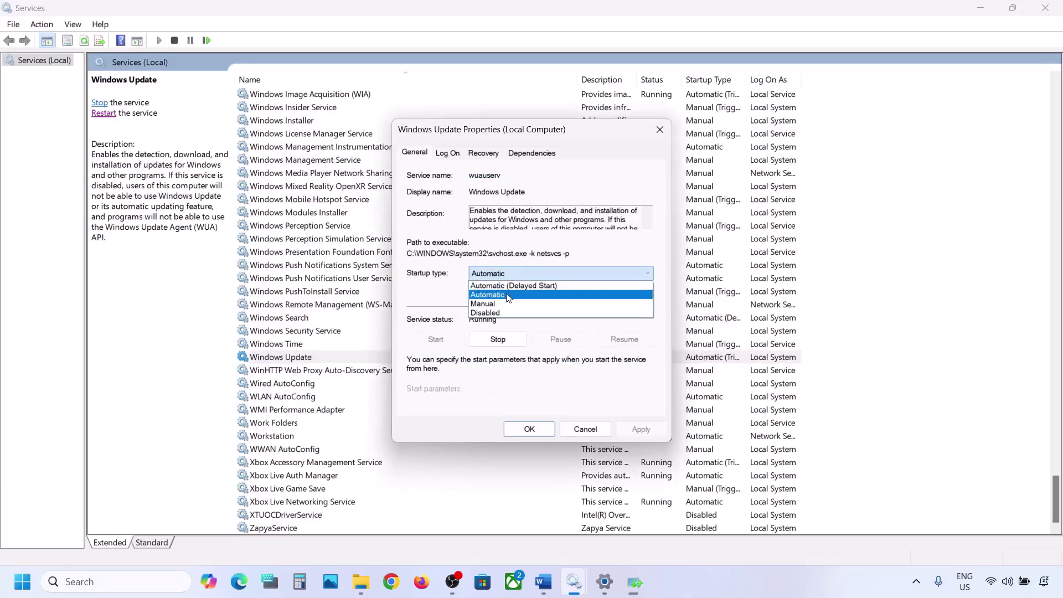
click(509, 295)
click(631, 430)
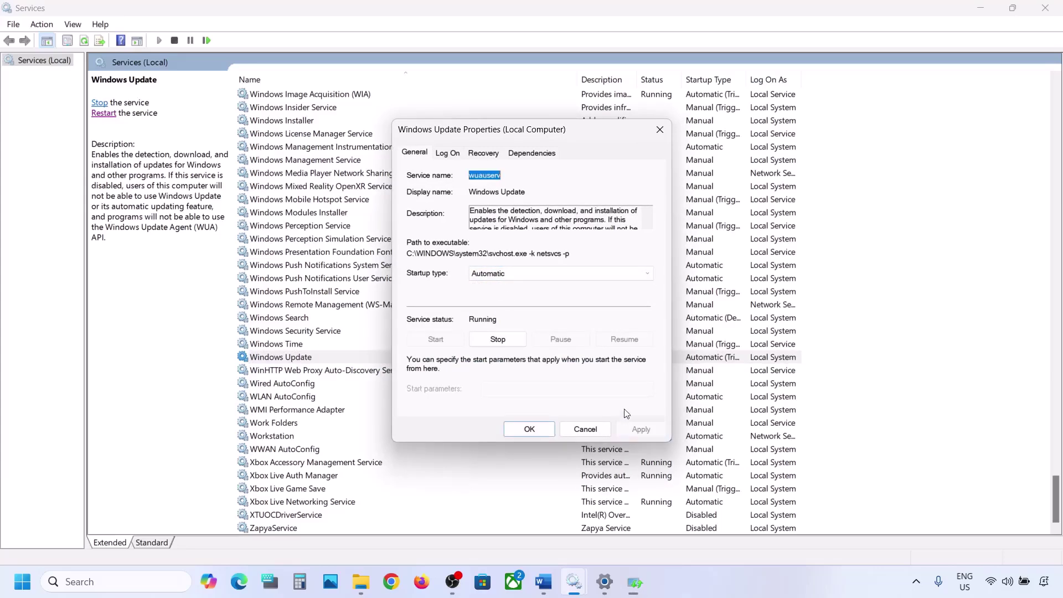
click(509, 426)
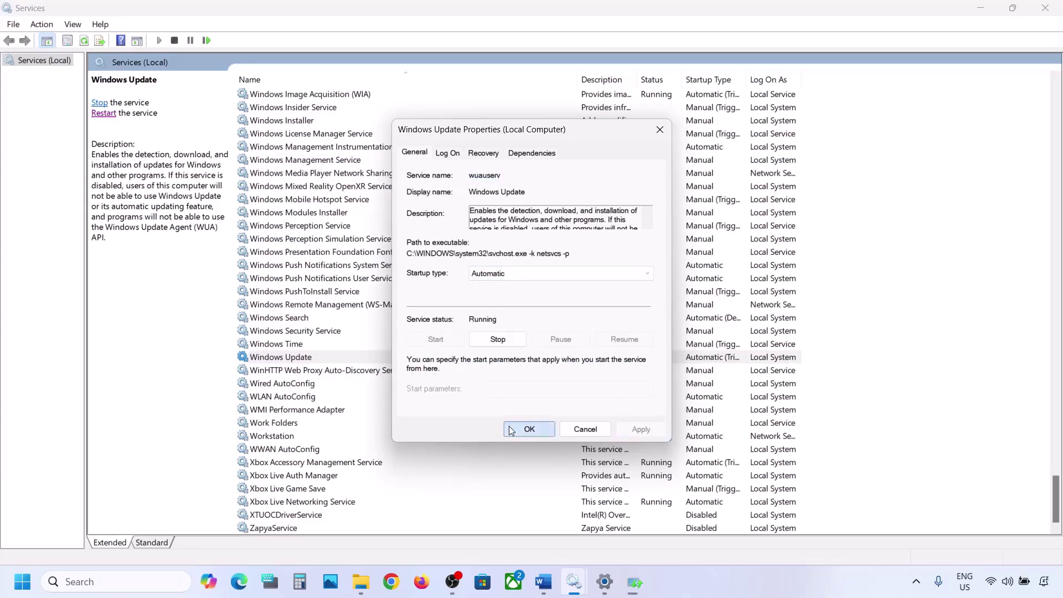
right_click(288, 361)
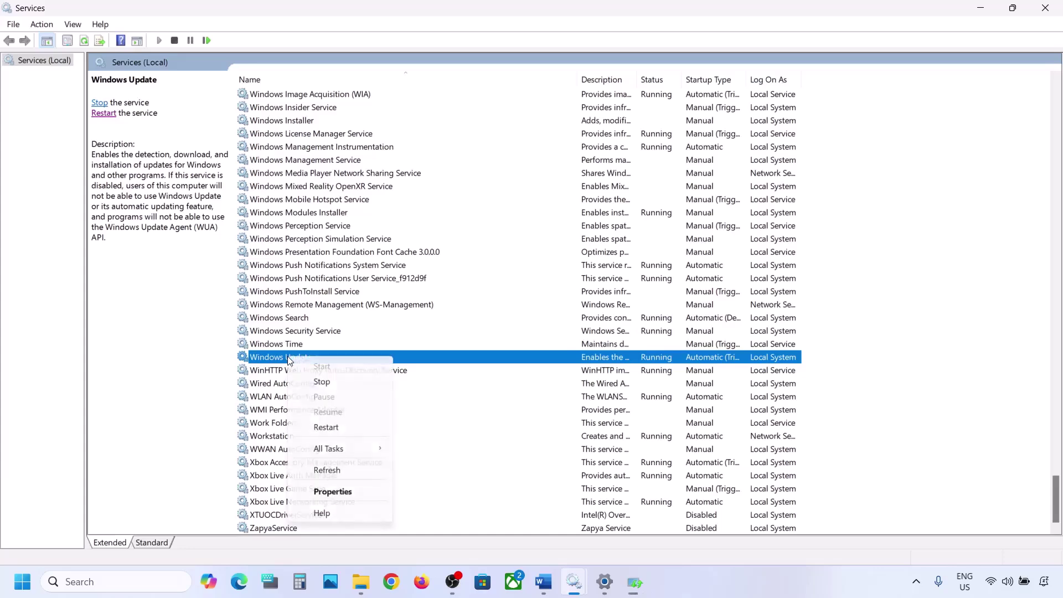
click(335, 426)
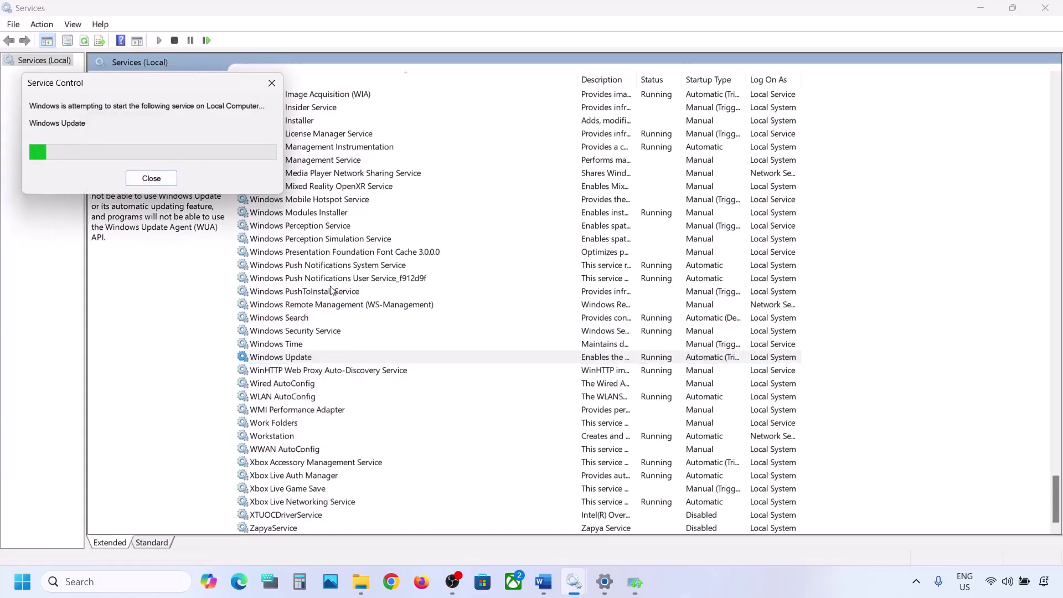
click(312, 278)
Step: Set Background Intelligent Transfer Service startup to Automatic and restart the service
key(b)
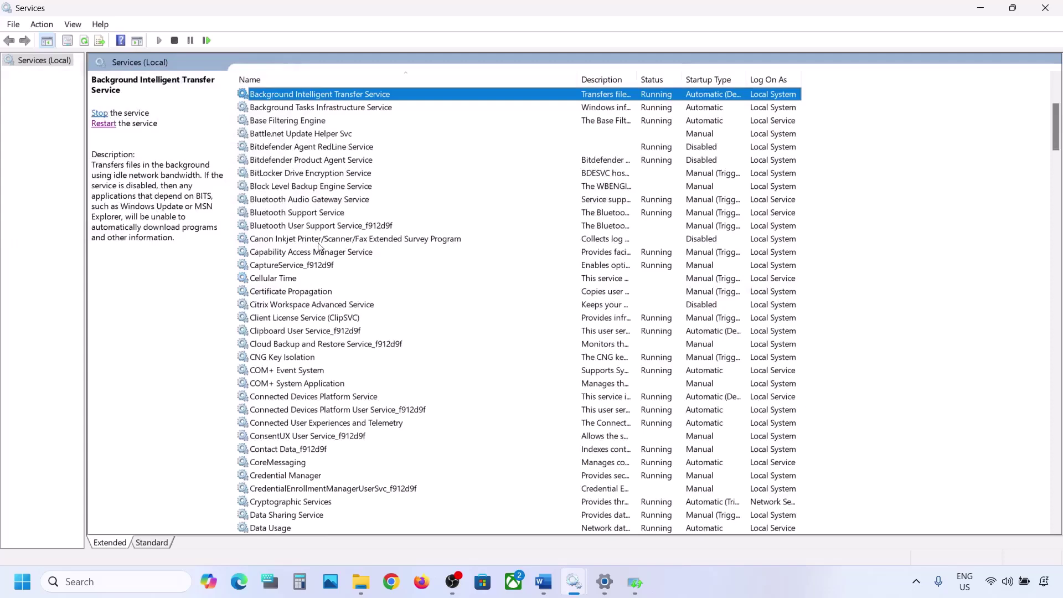
scroll(323, 224, up, 3)
double_click(349, 218)
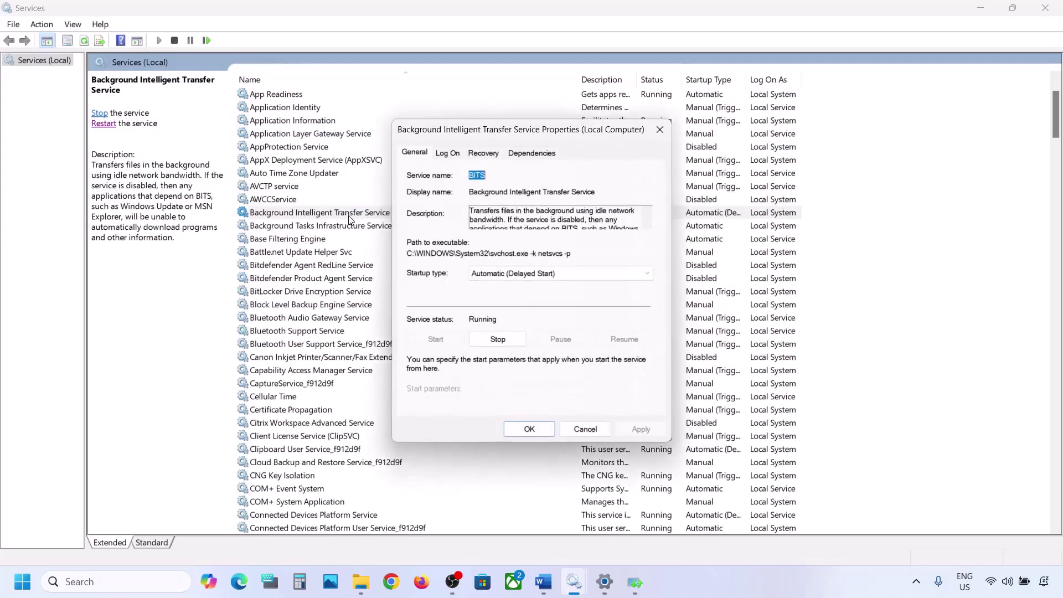
click(489, 273)
click(497, 294)
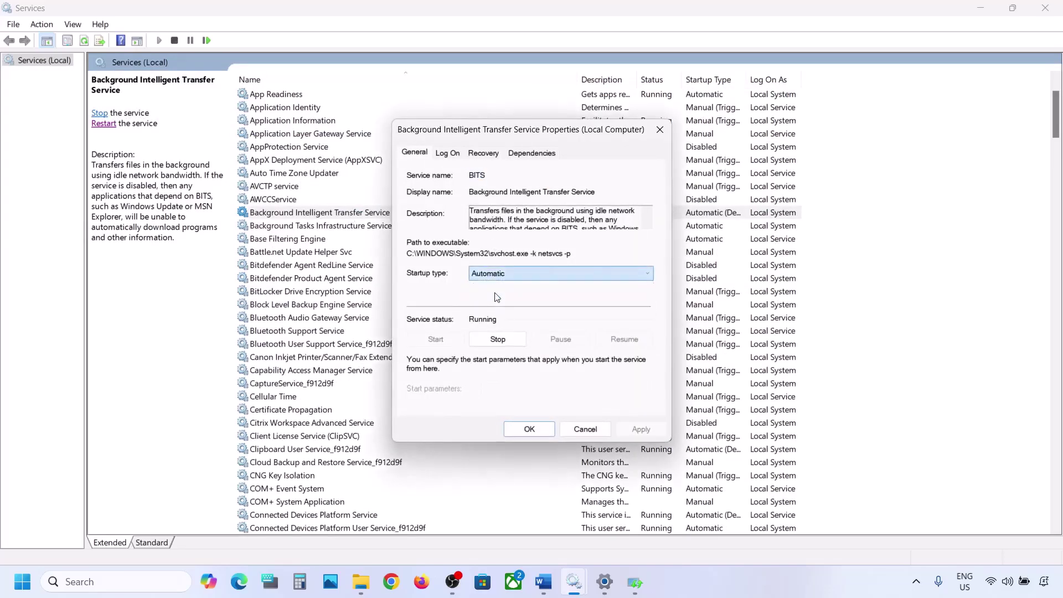
click(631, 429)
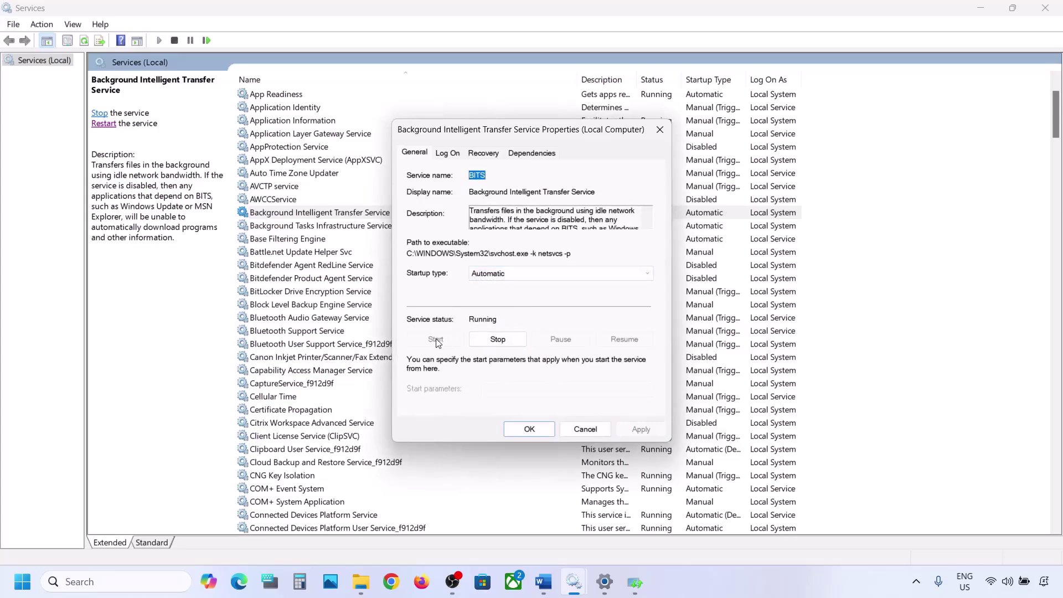
click(530, 430)
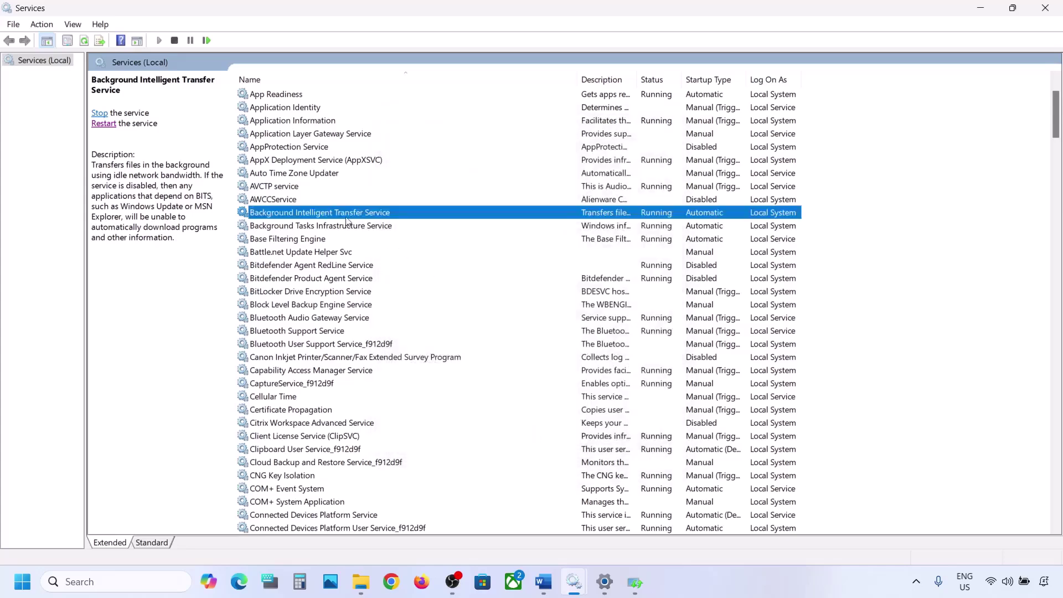
right_click(327, 217)
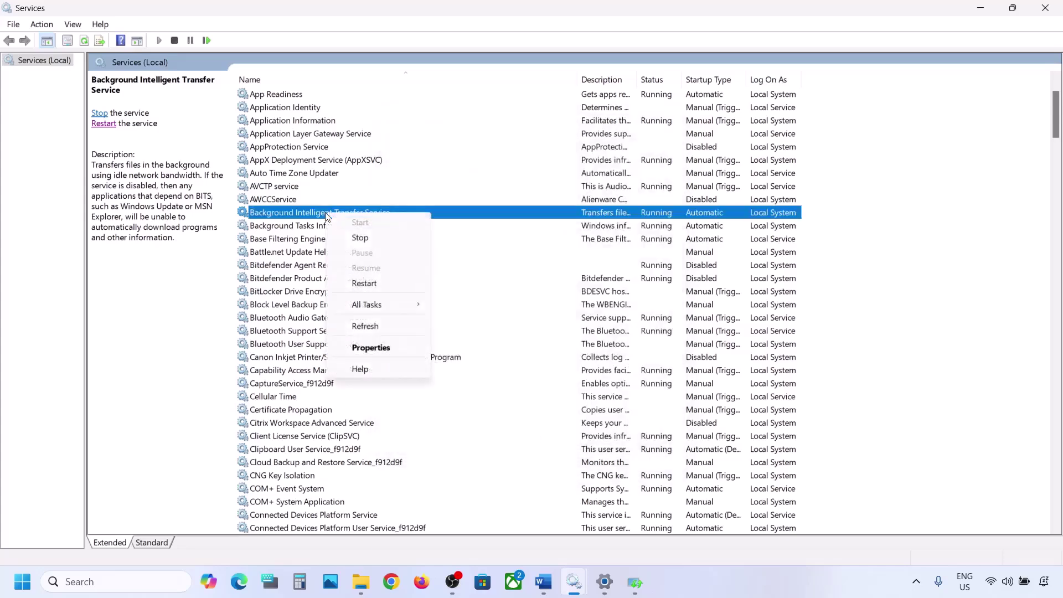
click(365, 283)
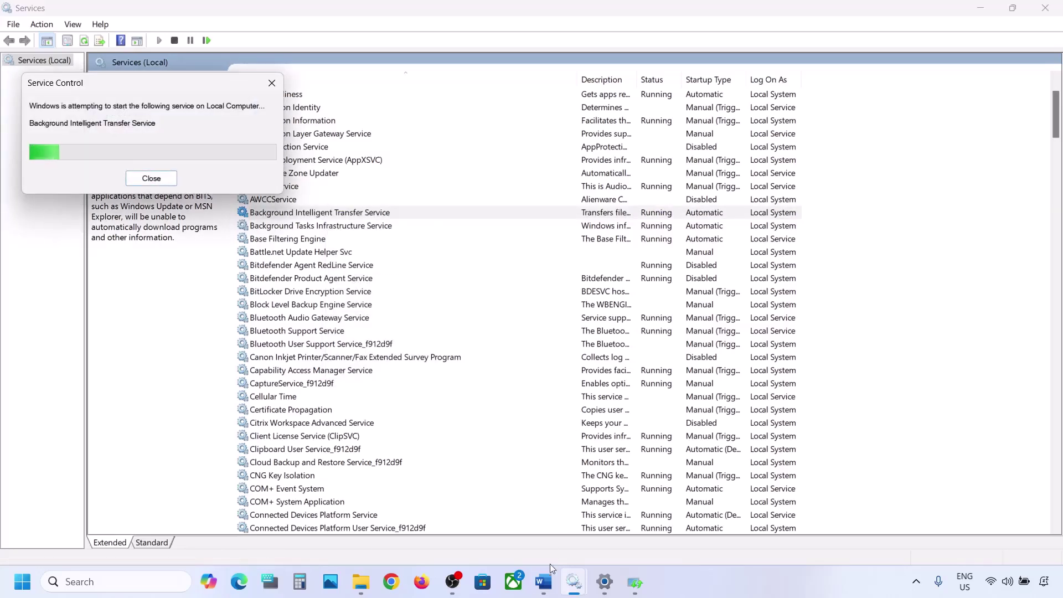
mouse_move(546, 586)
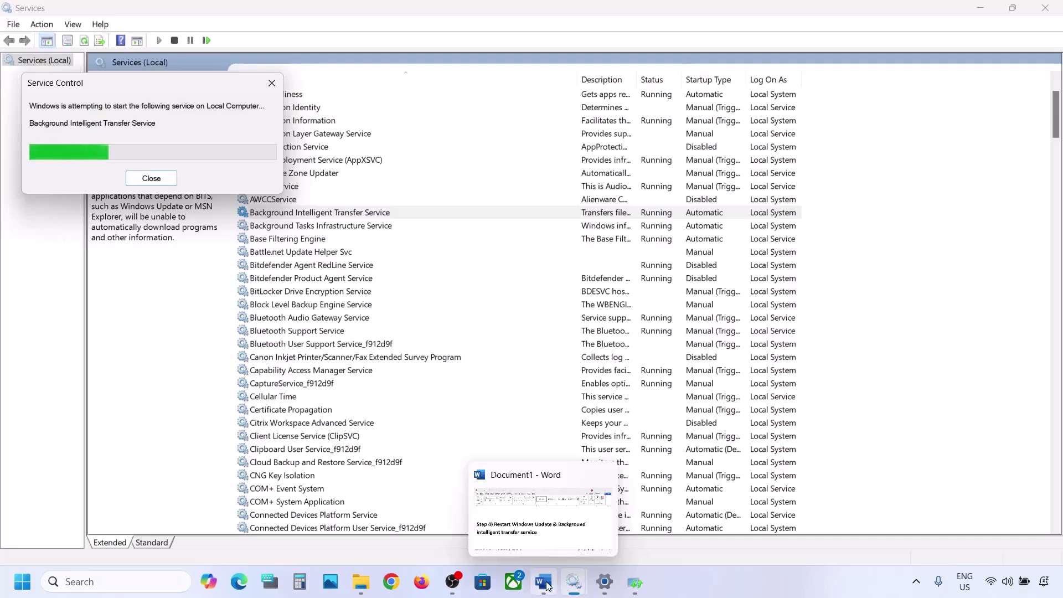
Step: Open the Step 5 Download Windows 11 link from the Word notes in Chrome
click(545, 583)
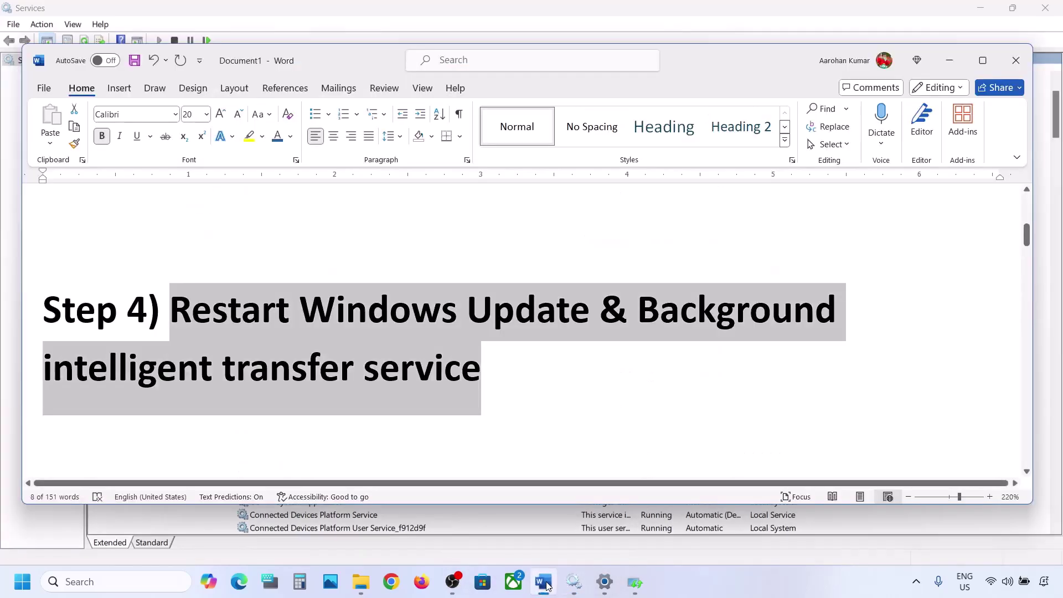
scroll(511, 399, down, 5)
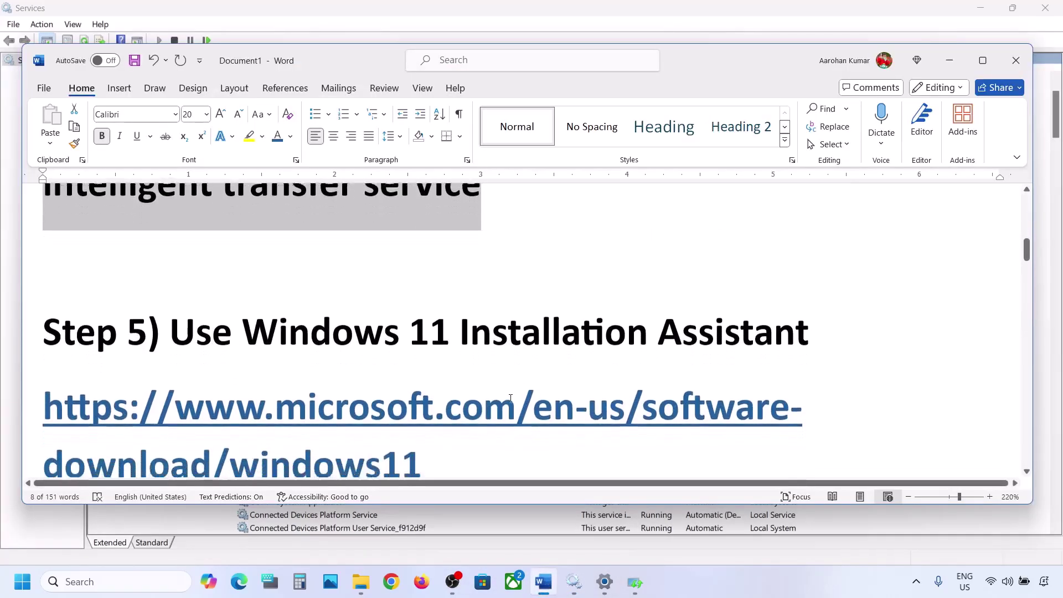
drag(441, 410, 44, 354)
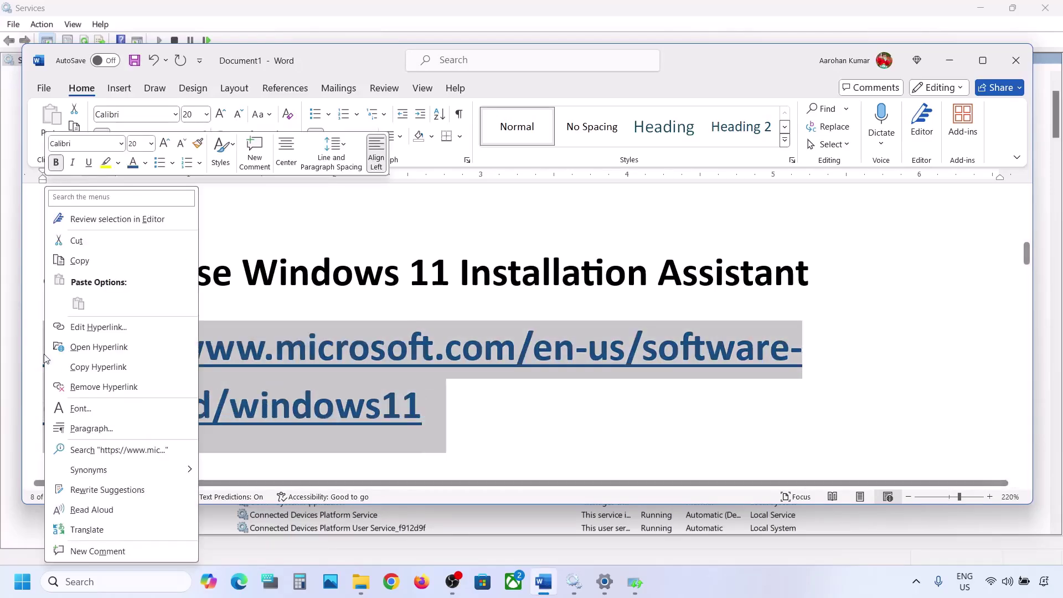
click(105, 259)
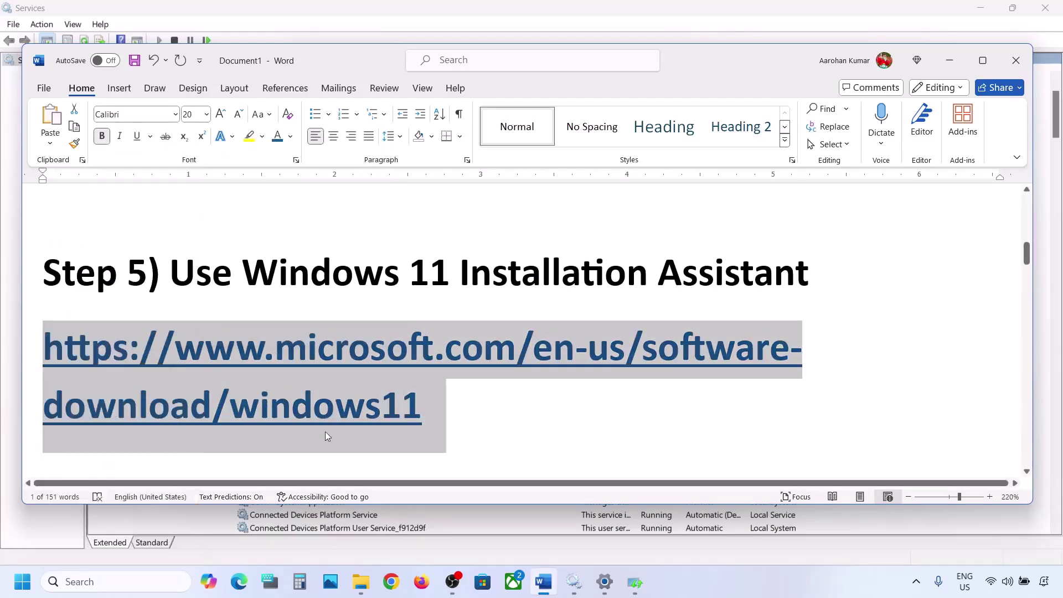
click(391, 582)
key(ctrl+v)
key(Return)
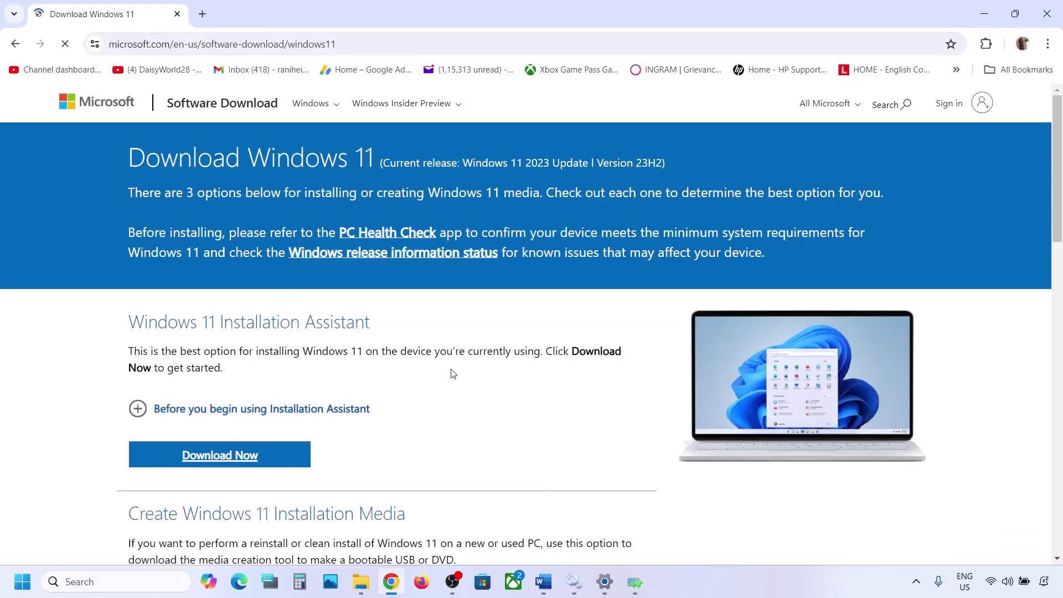
Step: Download and run the Windows 11 Installation Assistant, closing it once it reports up to date
scroll(309, 285, down, 1)
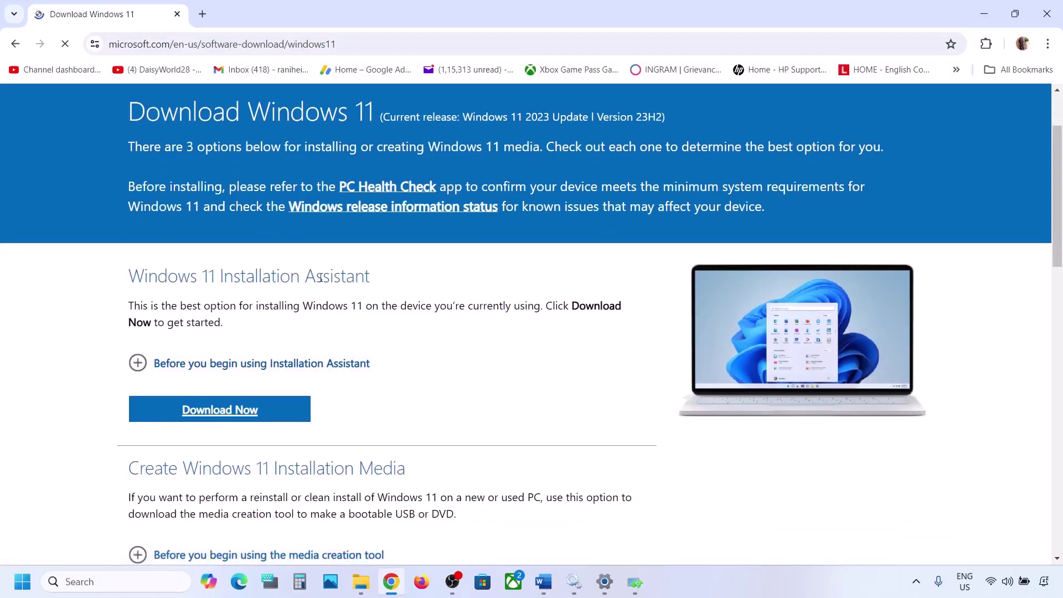
click(226, 410)
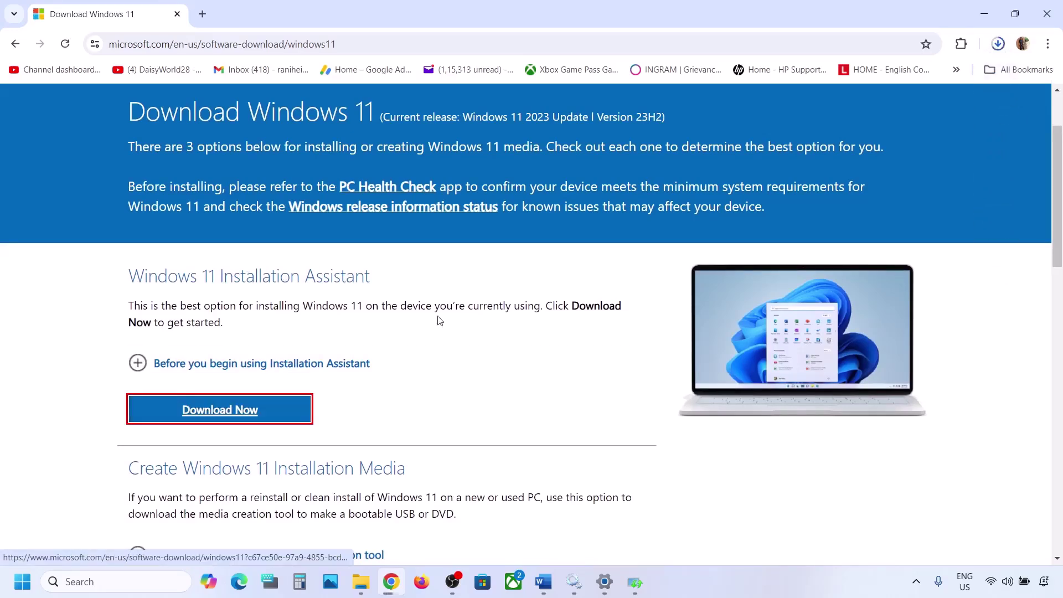
click(873, 91)
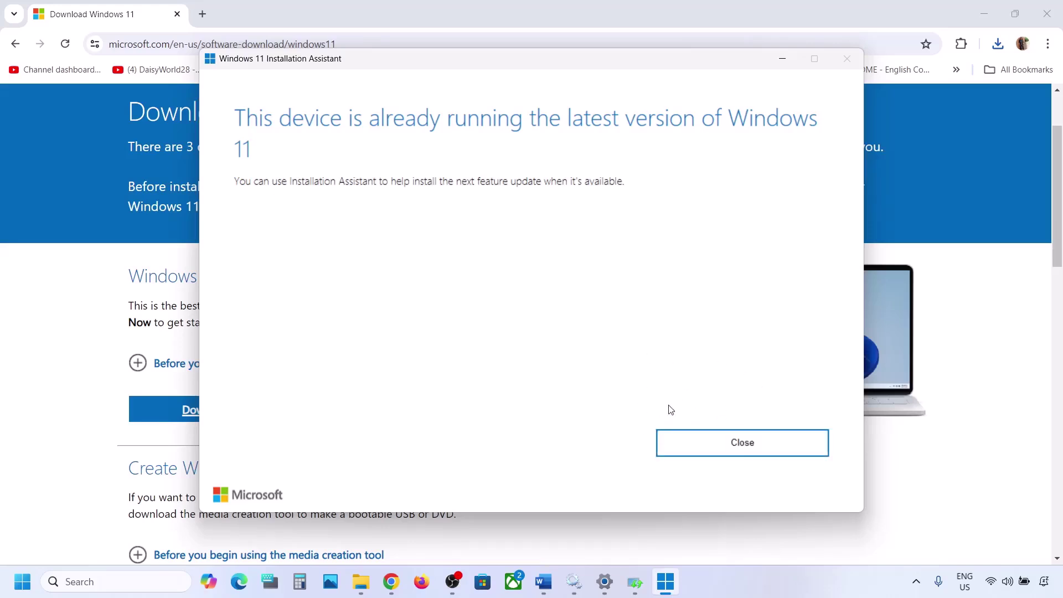
click(782, 59)
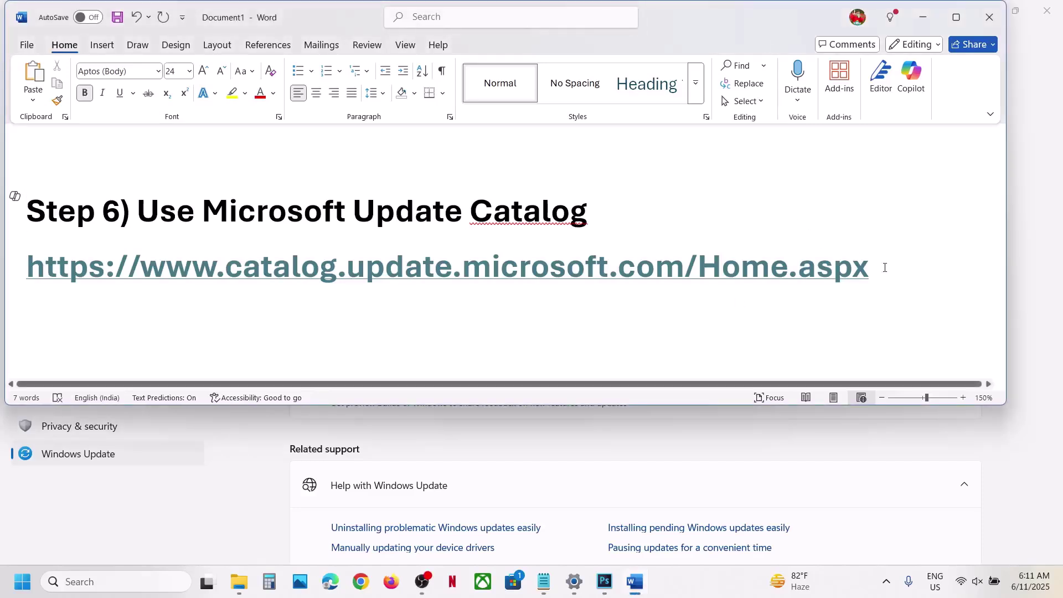
Step: Copy the Update Catalog link from the Word notes and open it in Chrome
triple_click(171, 288)
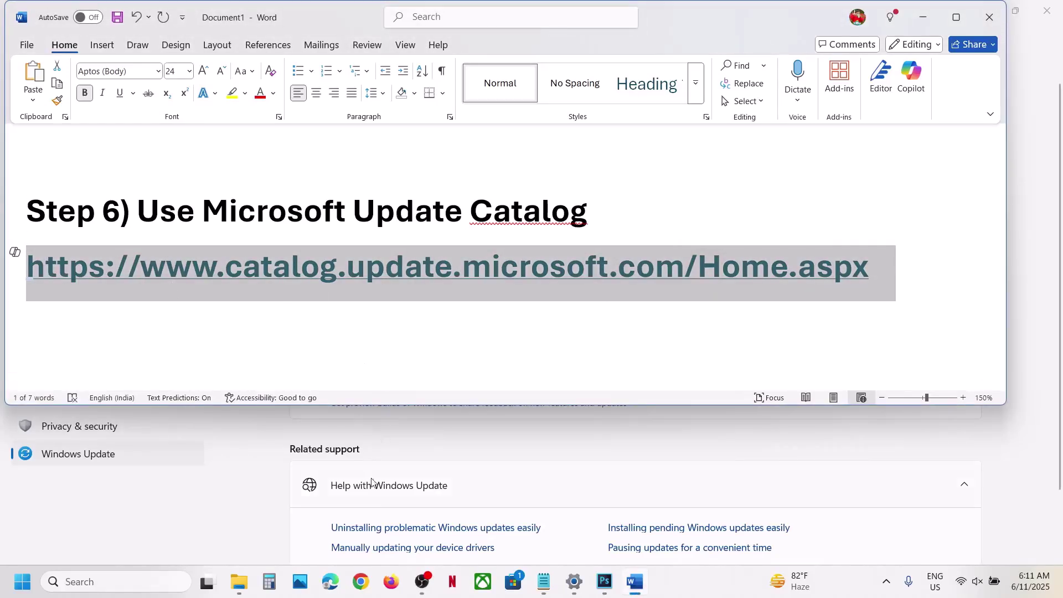
click(369, 585)
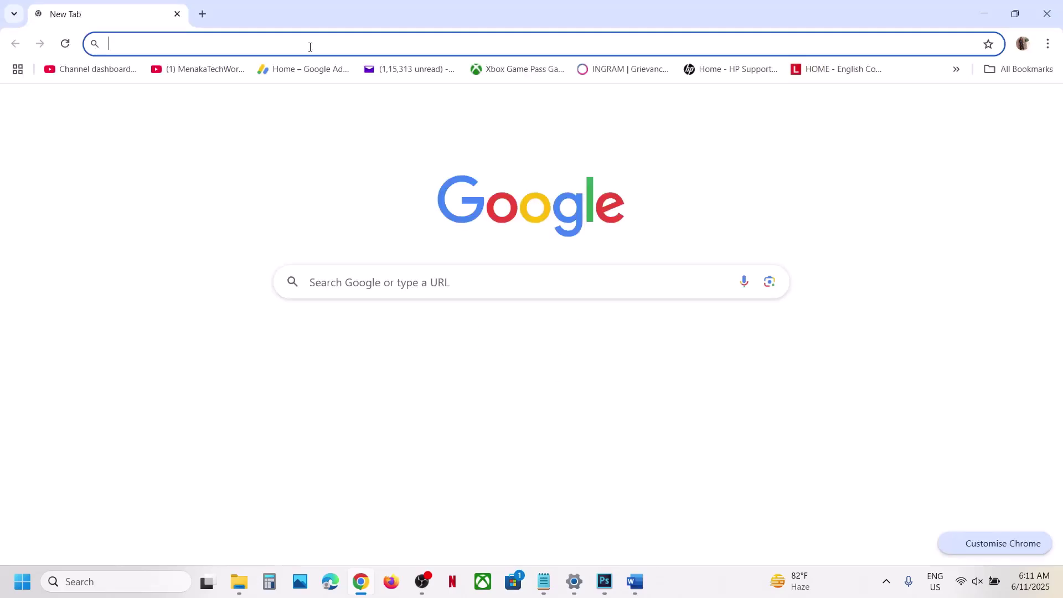
key(ctrl+v)
key(Return)
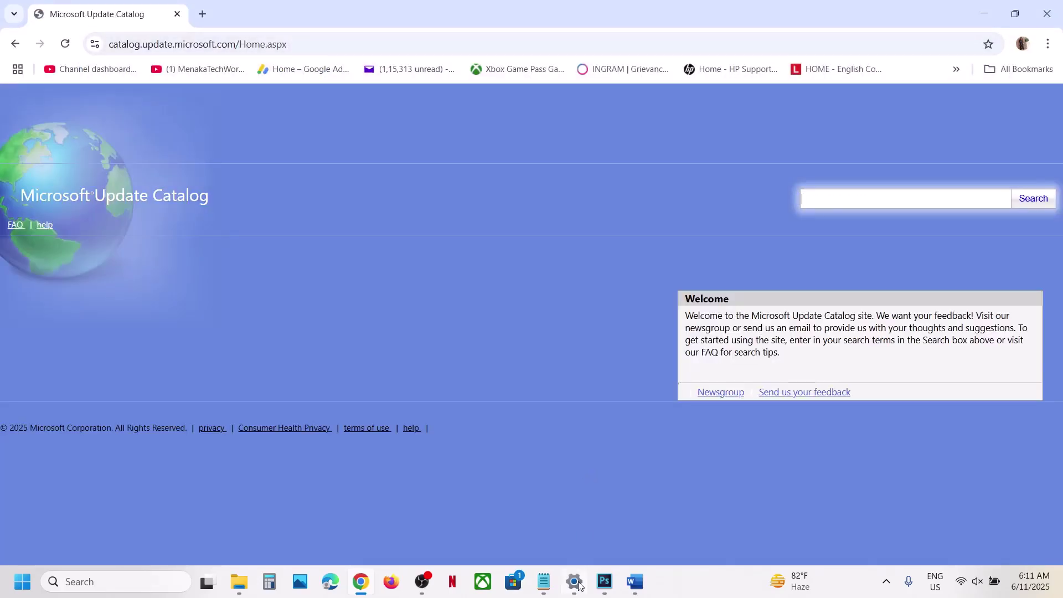
Step: Copy the update number KB5060842 from Windows Update and return to the catalog page
click(575, 582)
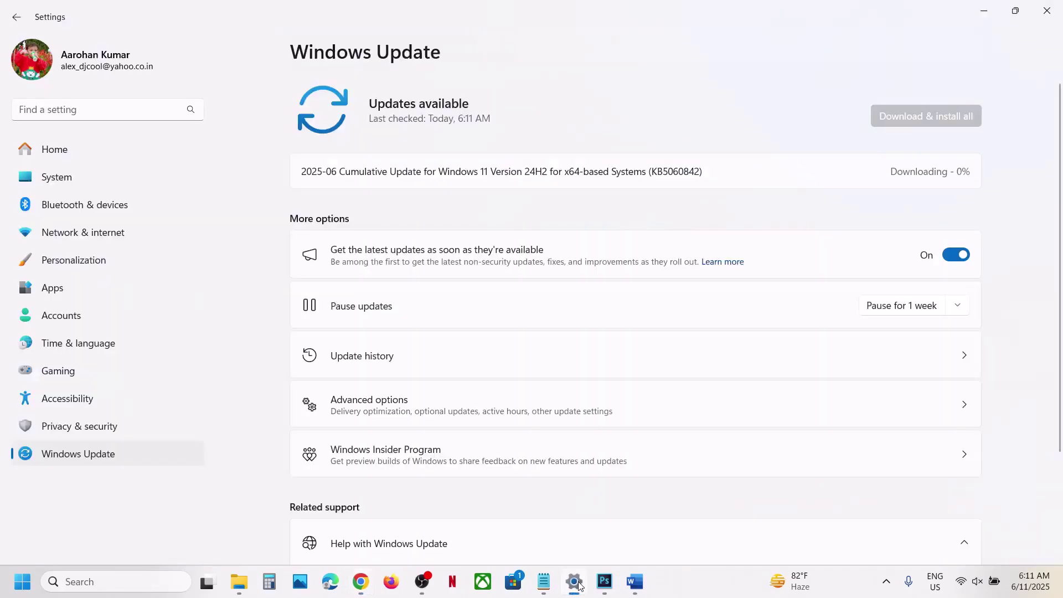
double_click(678, 171)
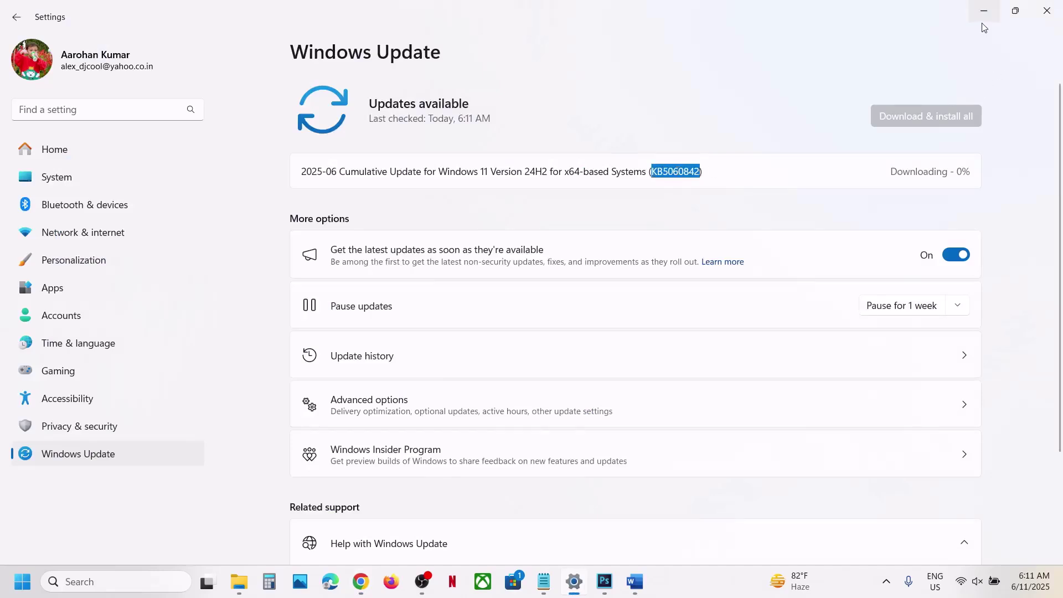
click(359, 578)
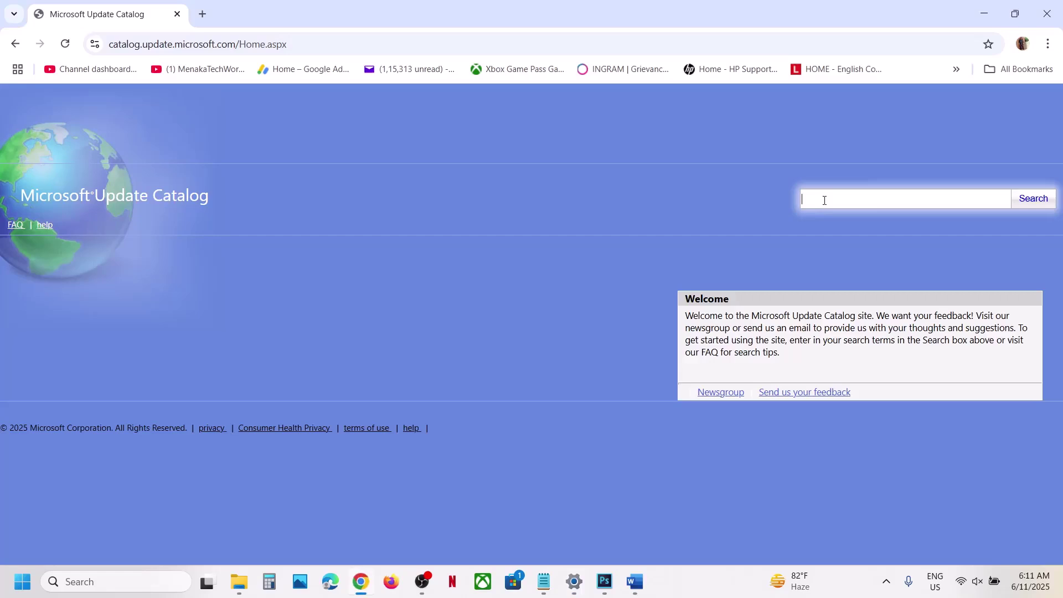
Step: Search the catalog for KB5060842, then reload and resubmit the results page
key(ctrl+v)
click(1033, 200)
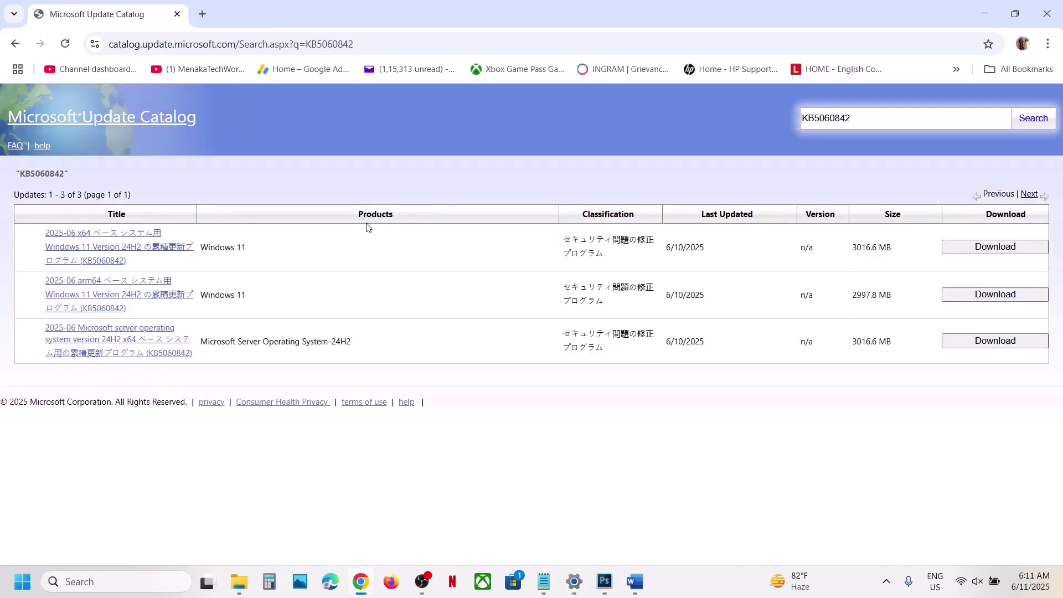
click(63, 46)
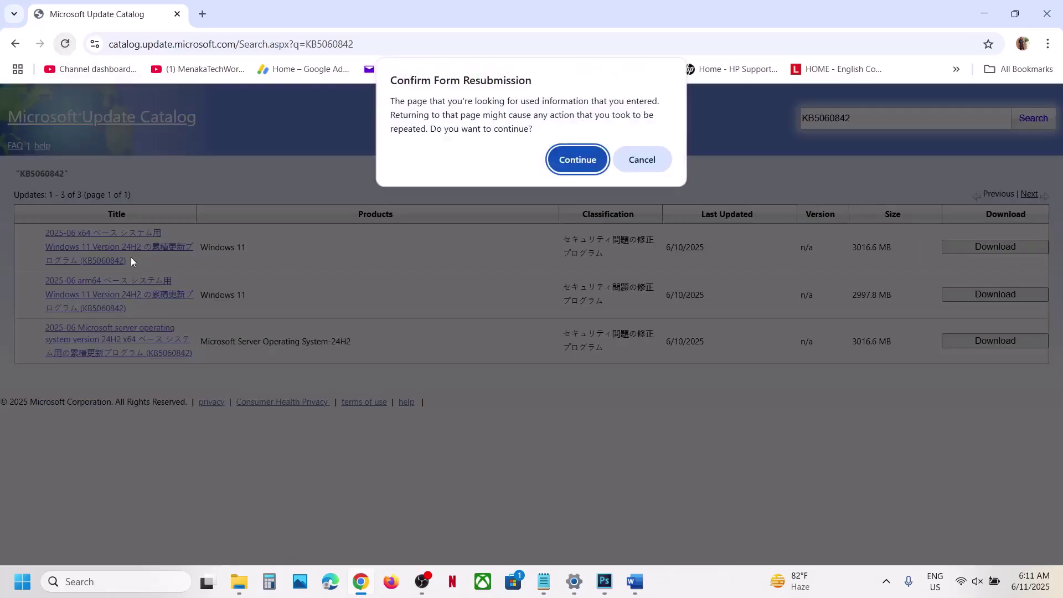
click(574, 159)
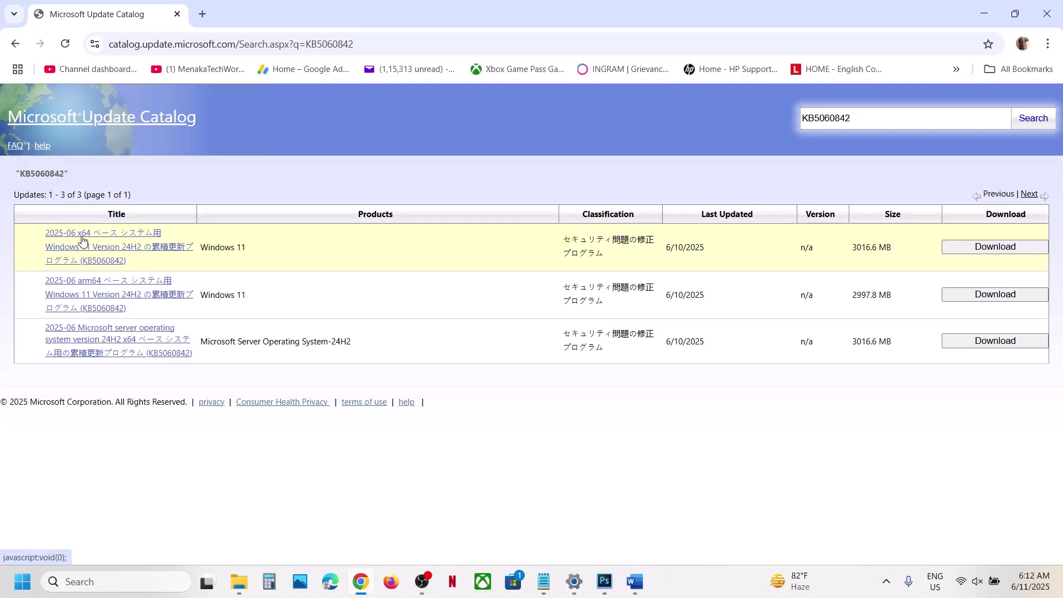
Step: Check System > About in Settings to confirm a 64-bit, x64-based system type
click(22, 581)
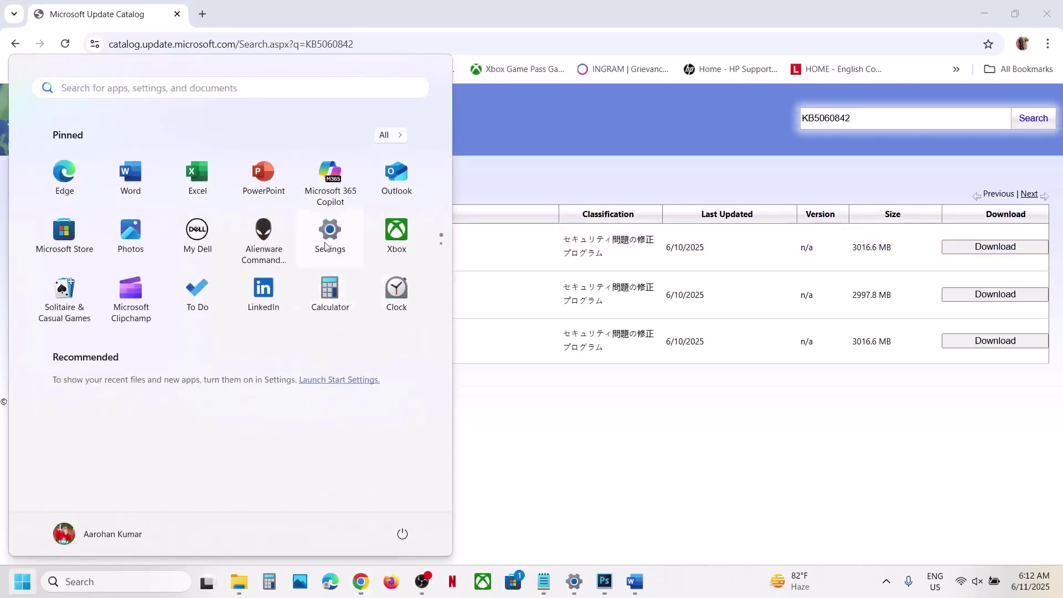
click(326, 247)
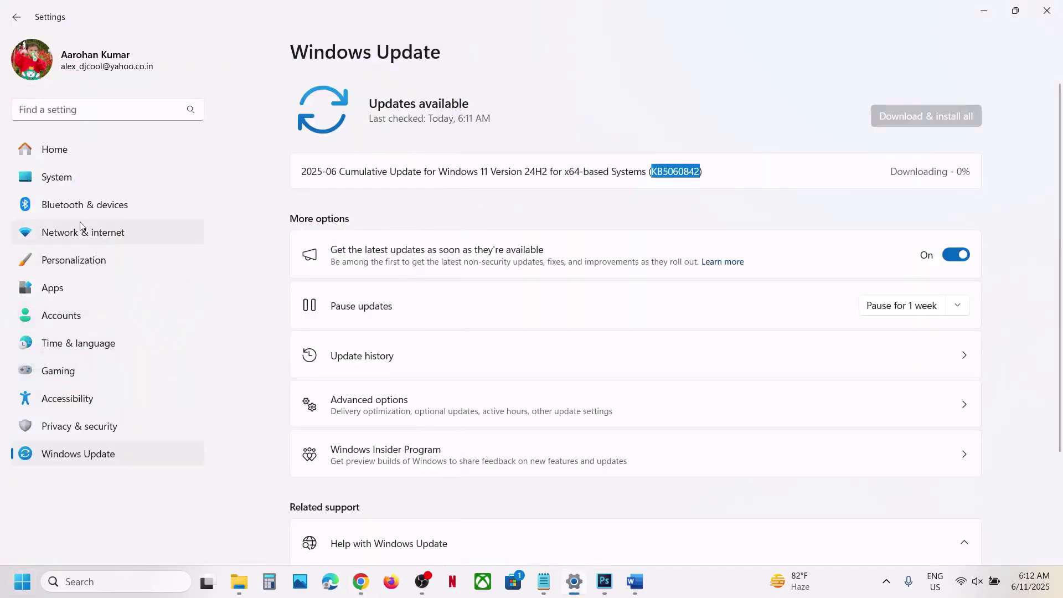
click(73, 183)
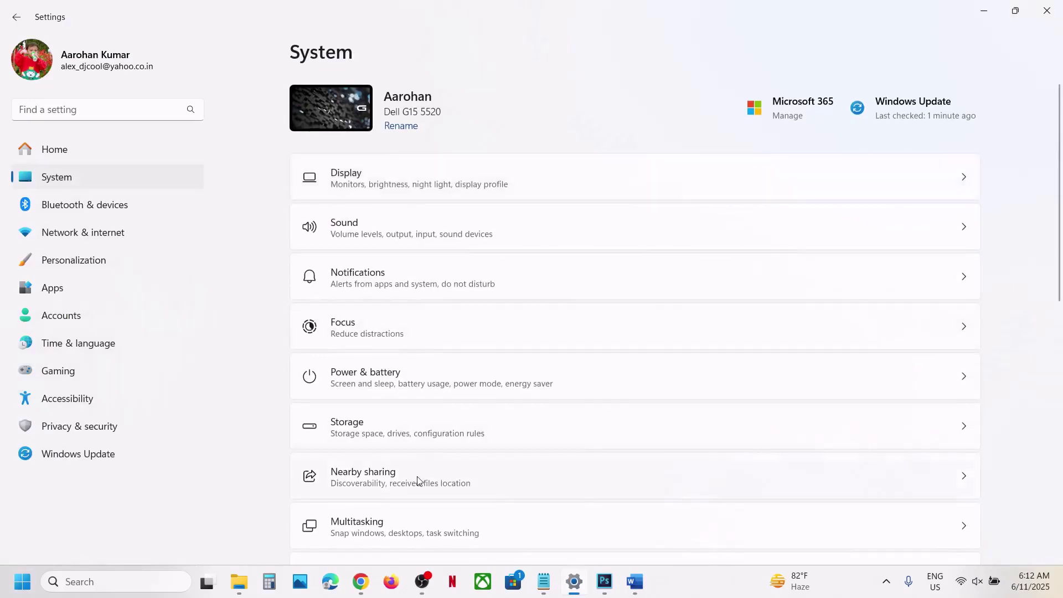
scroll(417, 480, down, 10)
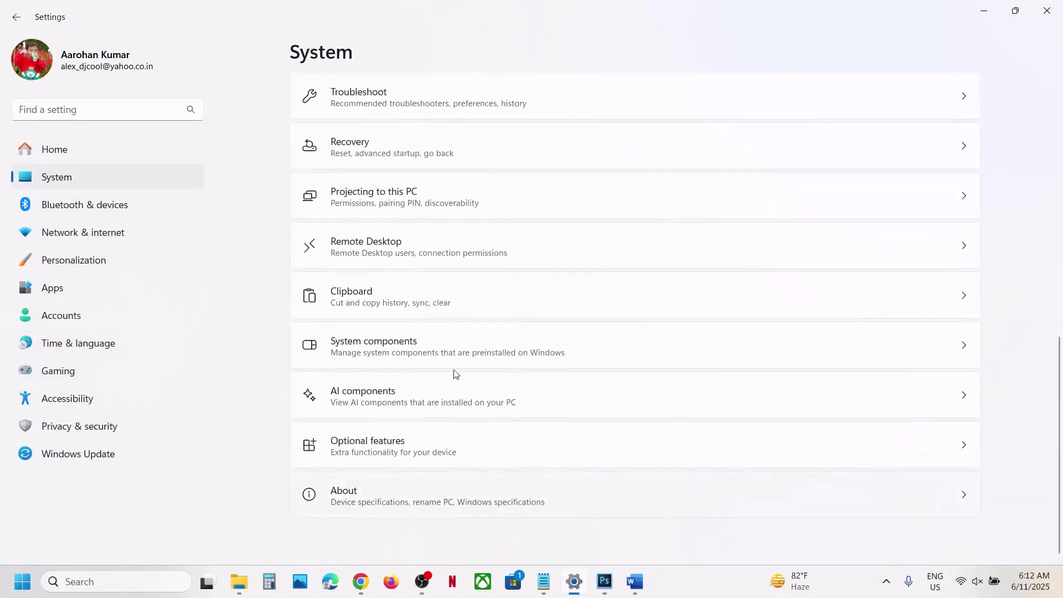
click(472, 502)
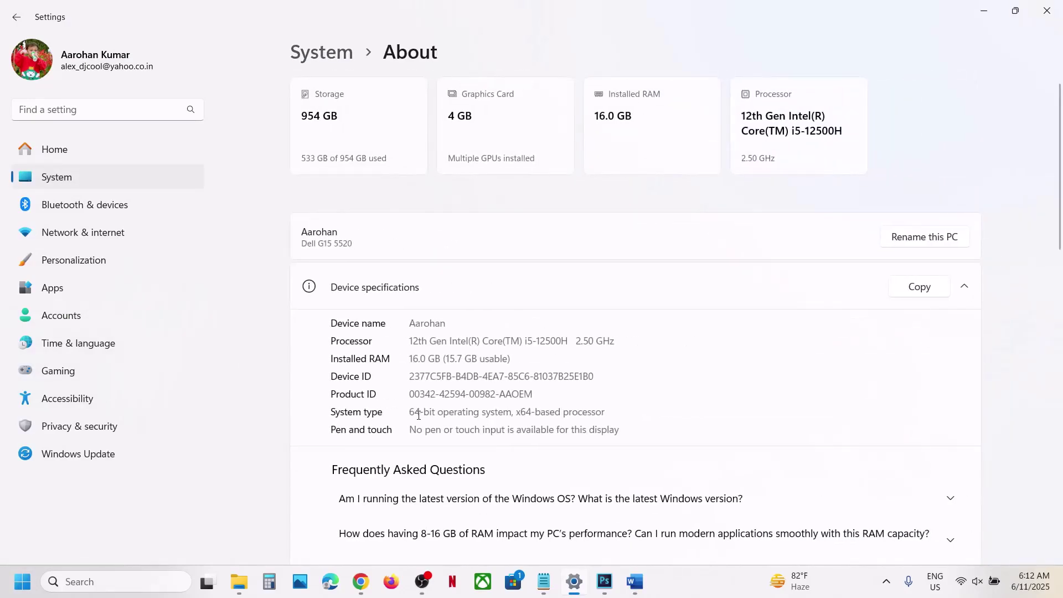
drag(415, 413, 611, 414)
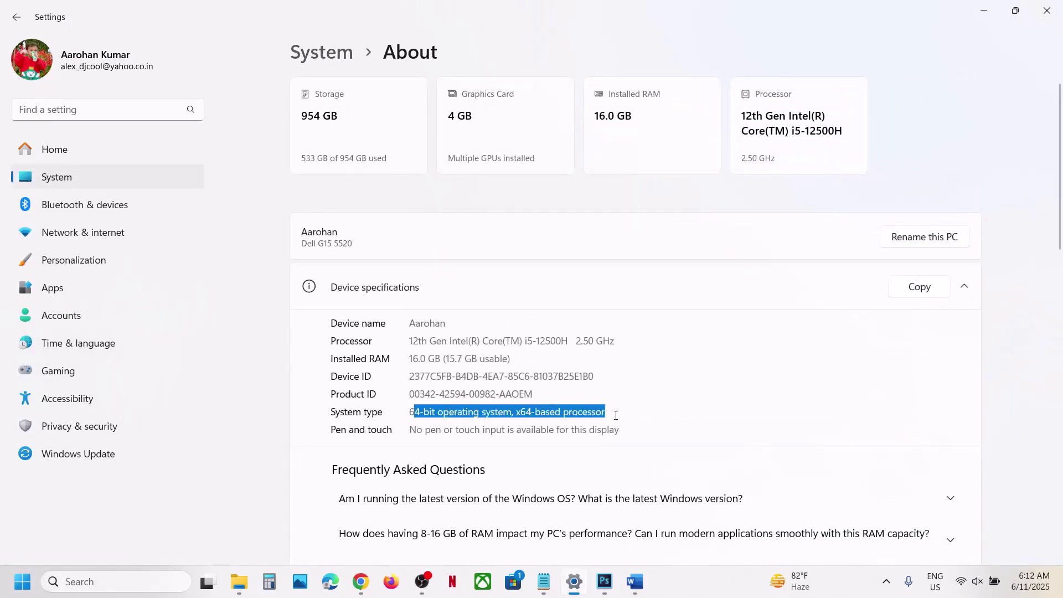
click(985, 13)
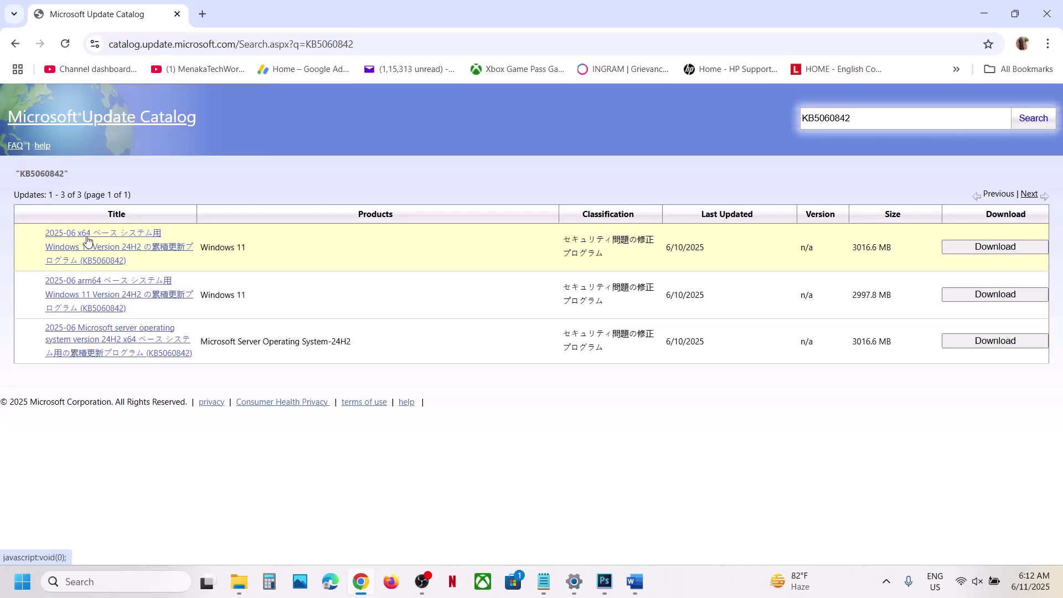
Step: Download the 2.4 GB x64 KB5060842 .msu file and check its progress in Chrome
click(1000, 245)
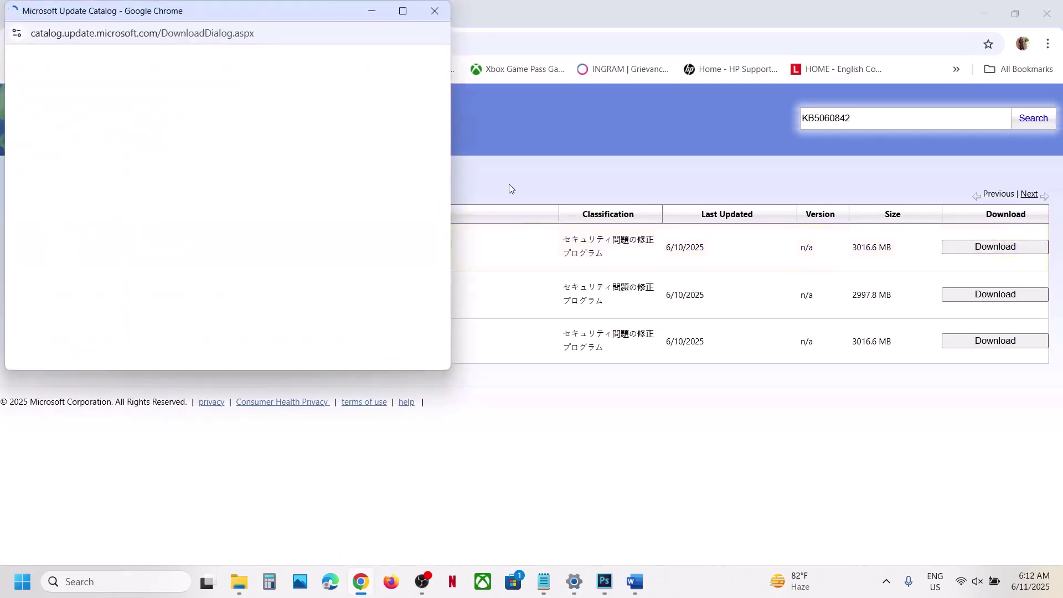
drag(191, 9, 286, 103)
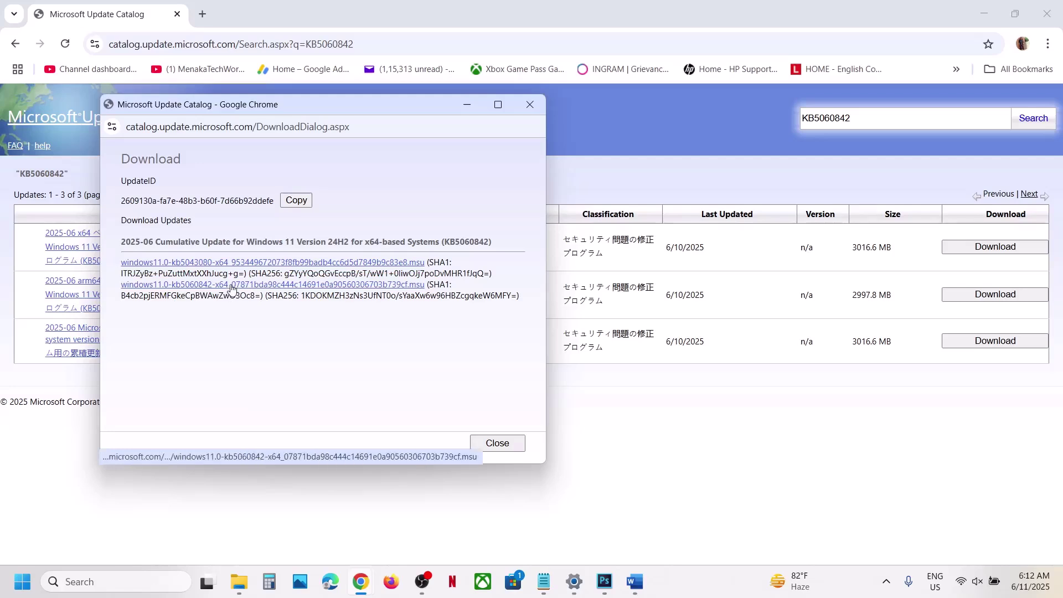
click(359, 287)
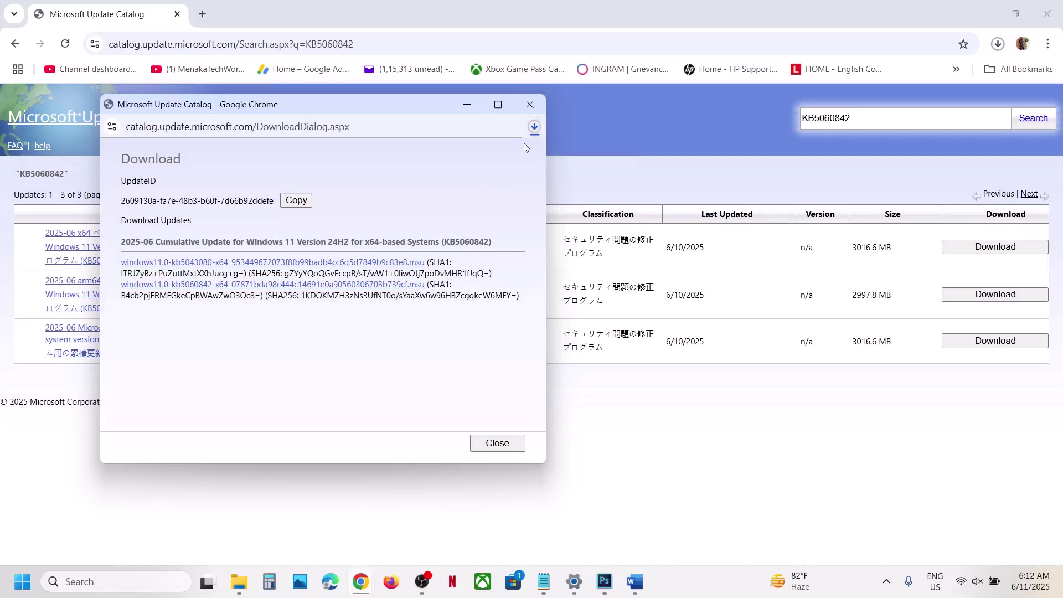
click(535, 127)
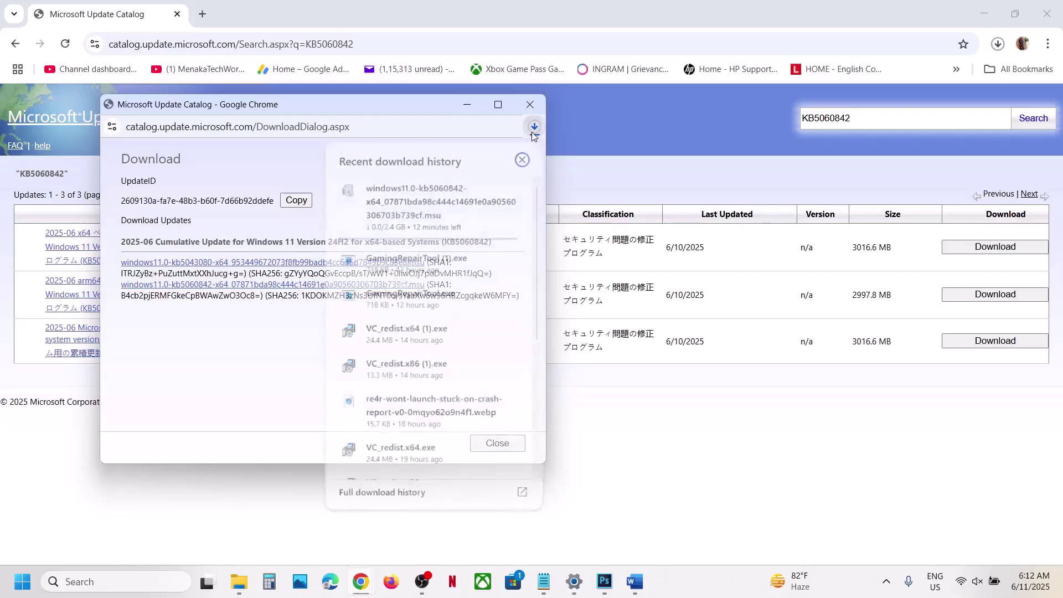
click(283, 362)
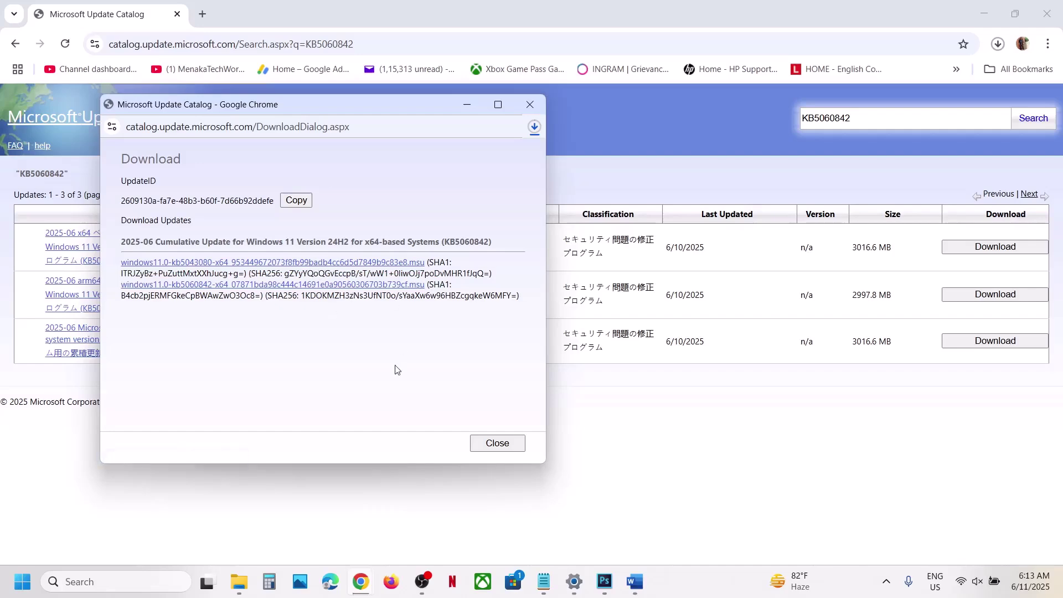
click(679, 578)
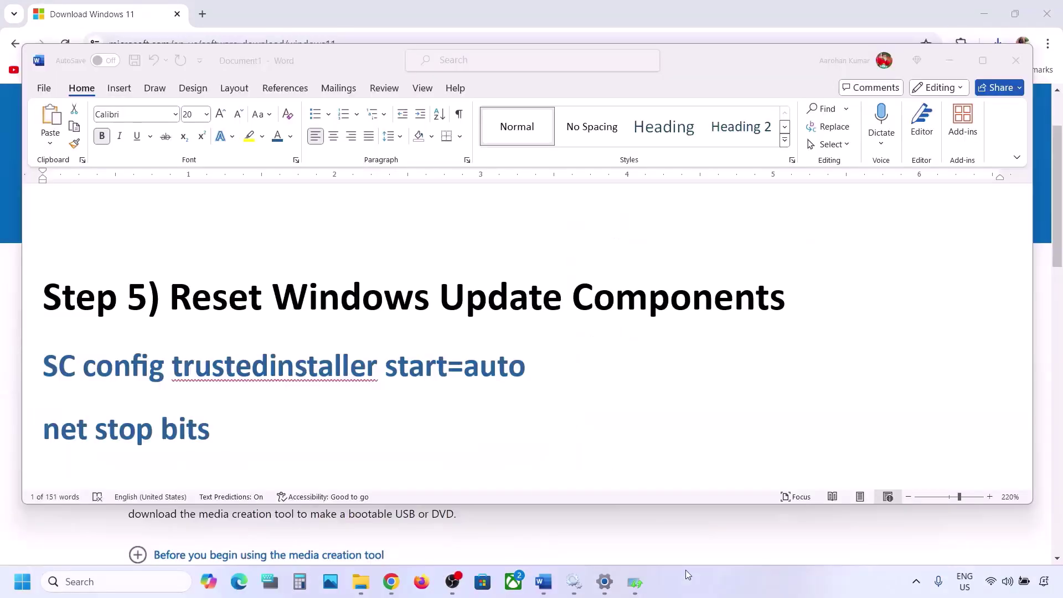
Step: Copy the reset command lines, from SC config through net start appidsvc, from the Word notes
click(175, 292)
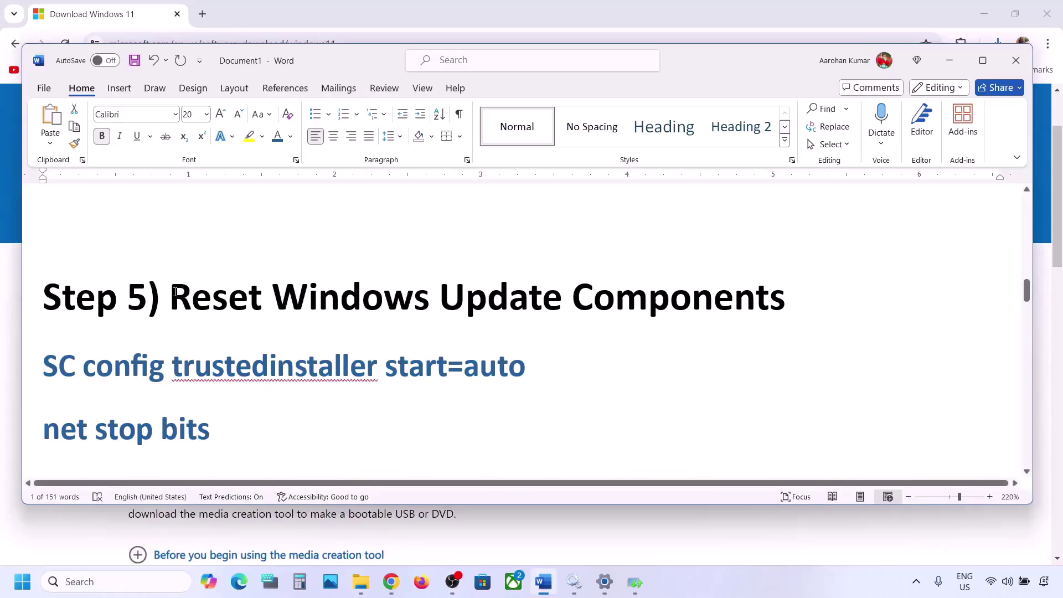
key(shift+End)
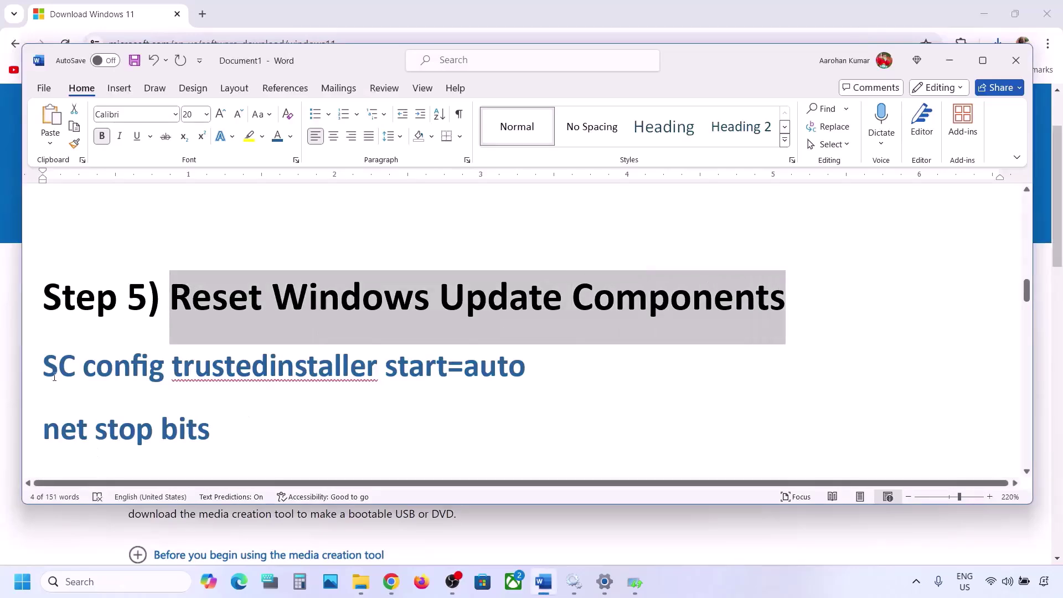
click(44, 363)
key(shift+Down)
key(shift+Down)
key(shift+Down)
key(shift+Down)
key(shift+Down)
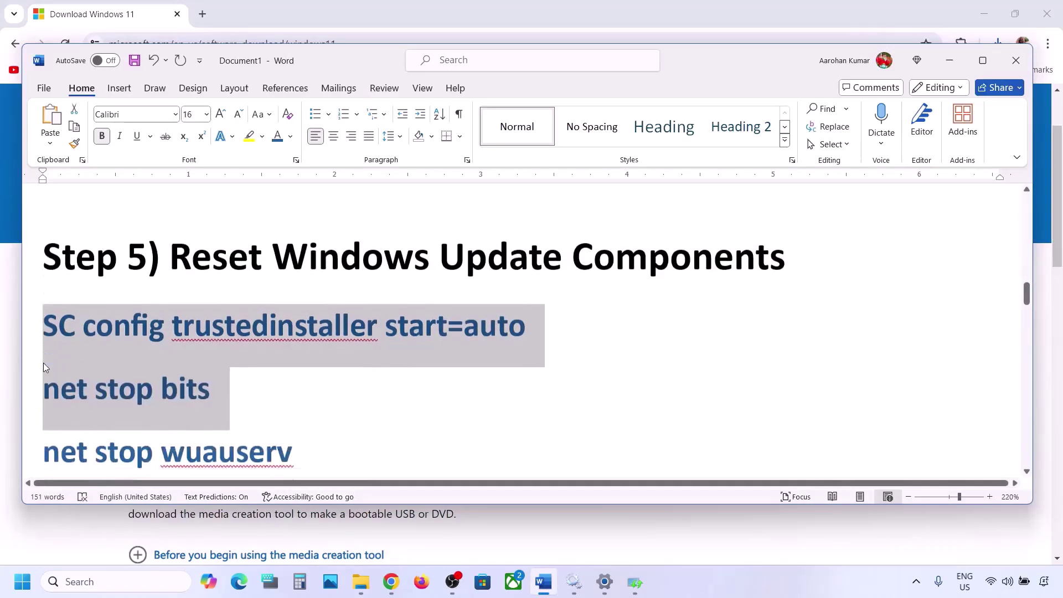
key(shift+Down)
key(shift+Down)
key(shift+Down)
key(shift+Down)
key(shift+Down)
key(shift+Down)
key(shift+Down)
key(shift+Down)
key(shift+Down)
key(shift+Down)
key(shift+Down)
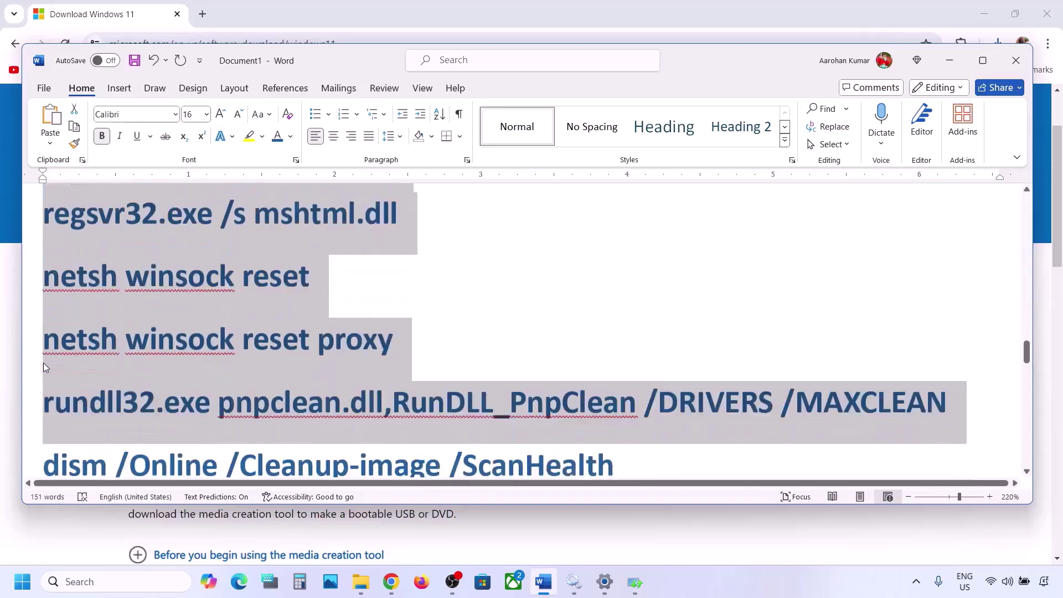
key(shift+Down)
key(shift+Down)
key(shift+Down)
key(shift+Down)
key(shift+Down)
key(shift+Down)
key(shift+Down)
key(shift+Down)
key(shift+Down)
key(shift+Down)
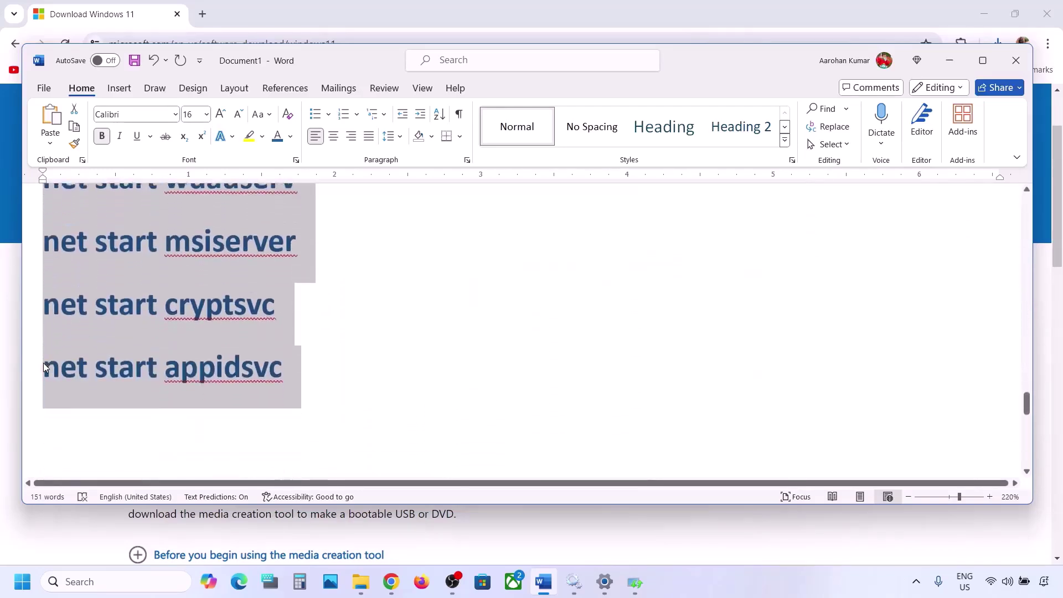
key(shift+Up)
key(shift+Up)
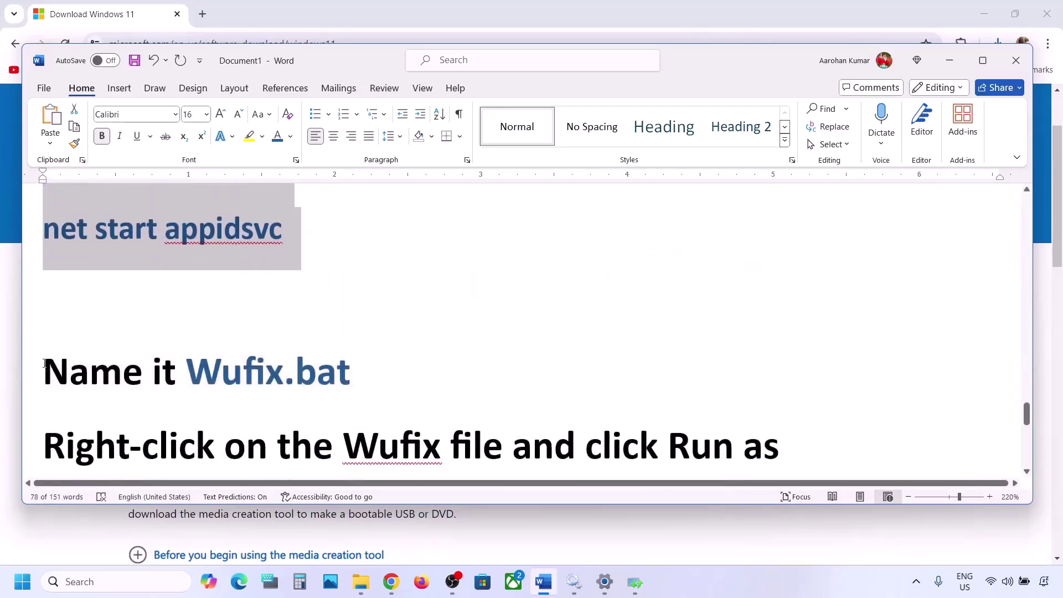
scroll(160, 325, up, 2)
right_click(165, 272)
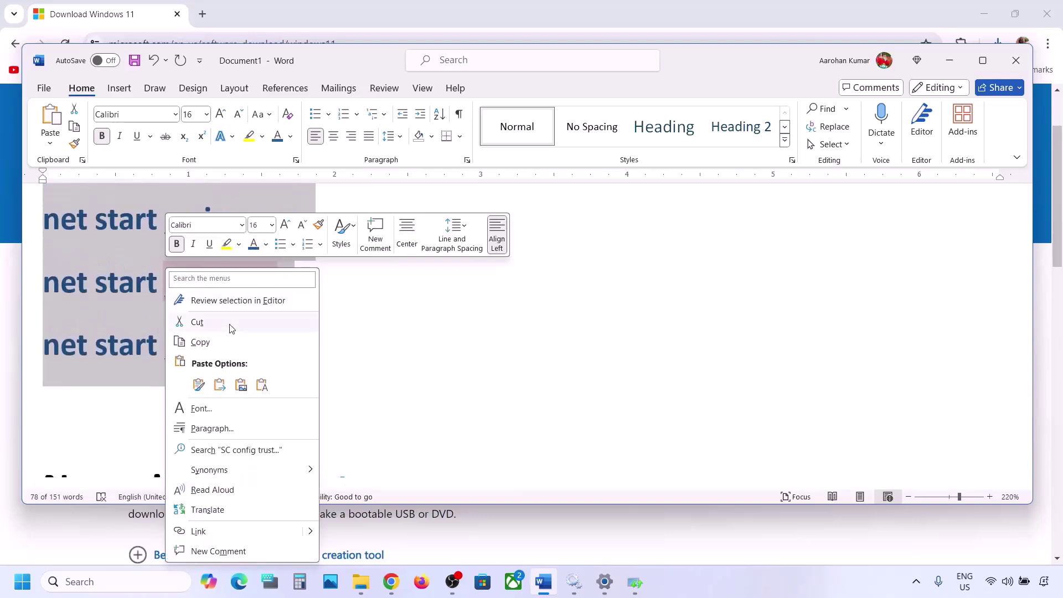
click(218, 341)
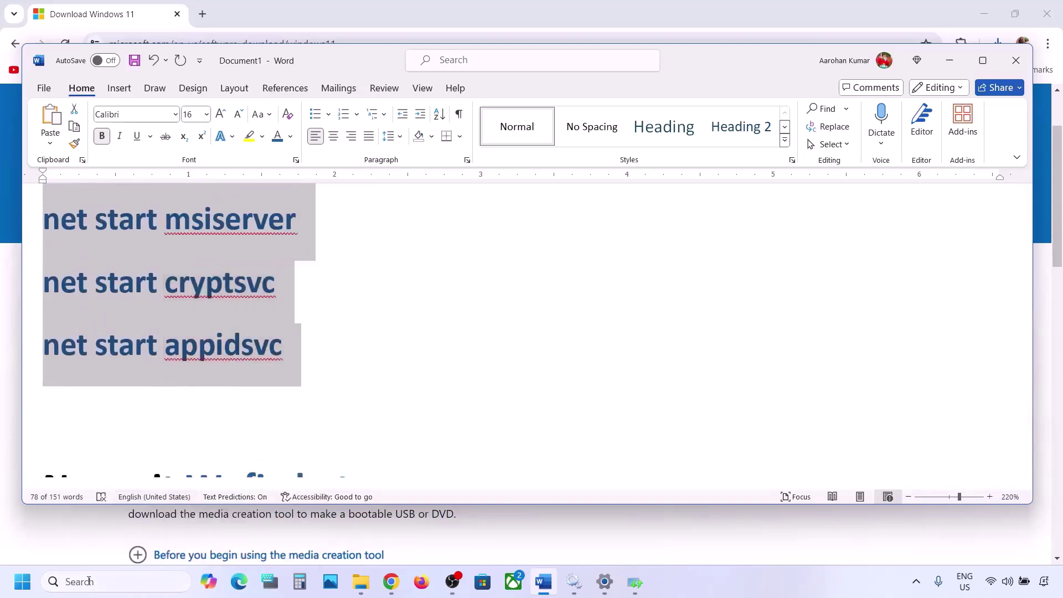
Step: Paste the copied commands into a new Notepad file
click(88, 581)
text(note)
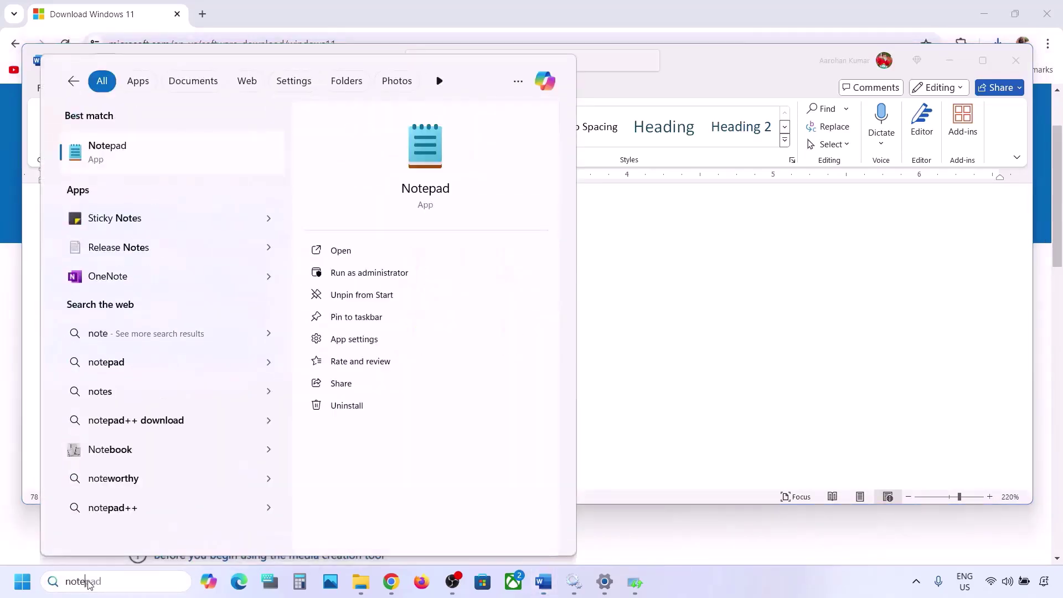
key(Return)
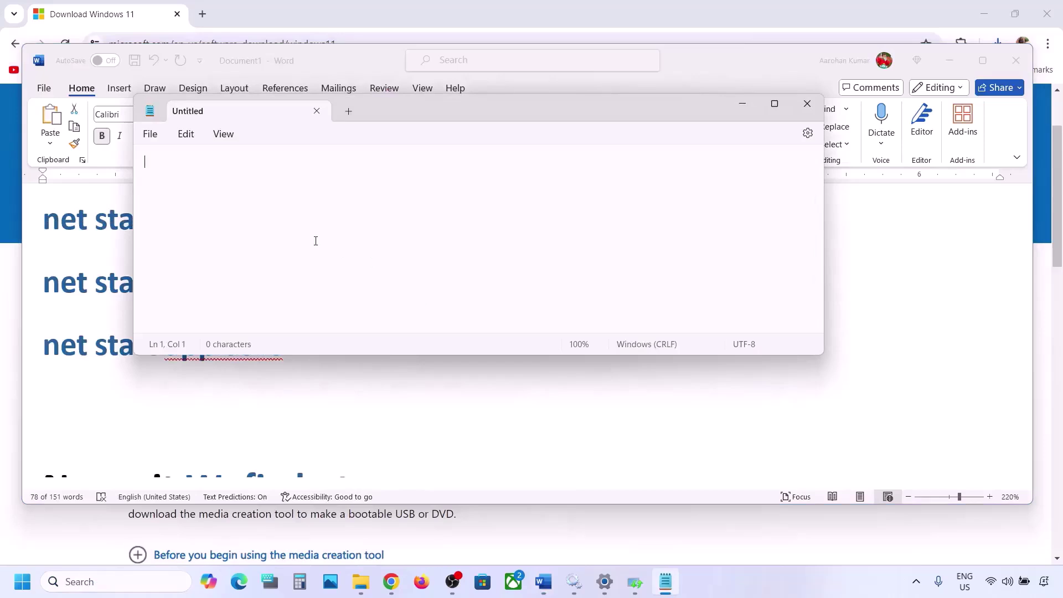
key(ctrl+v)
scroll(297, 196, up, 4)
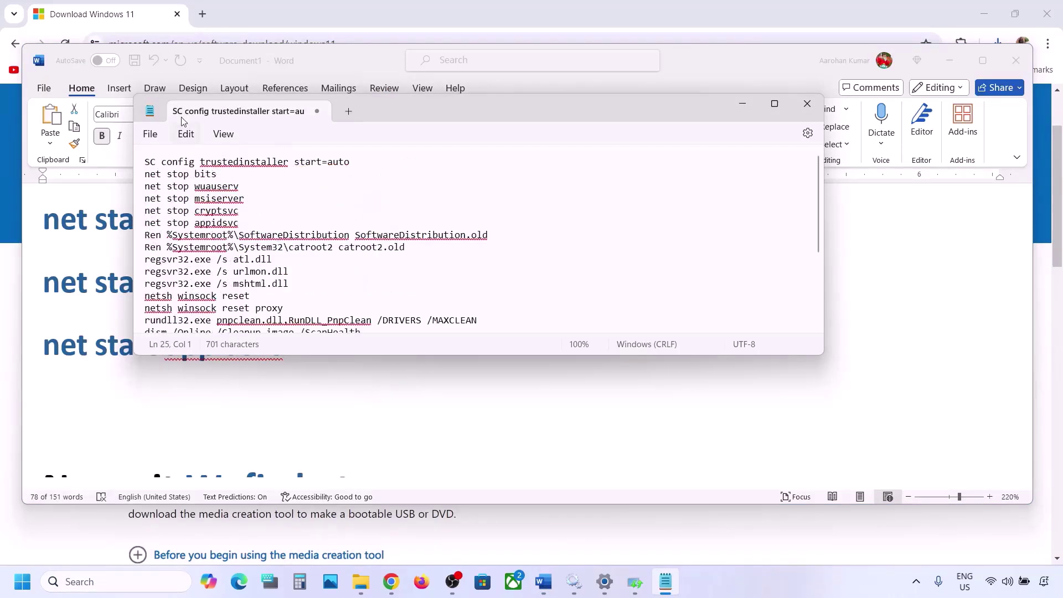
Step: Save the Notepad file to the Desktop as Wufix.bat with file type All files
click(150, 135)
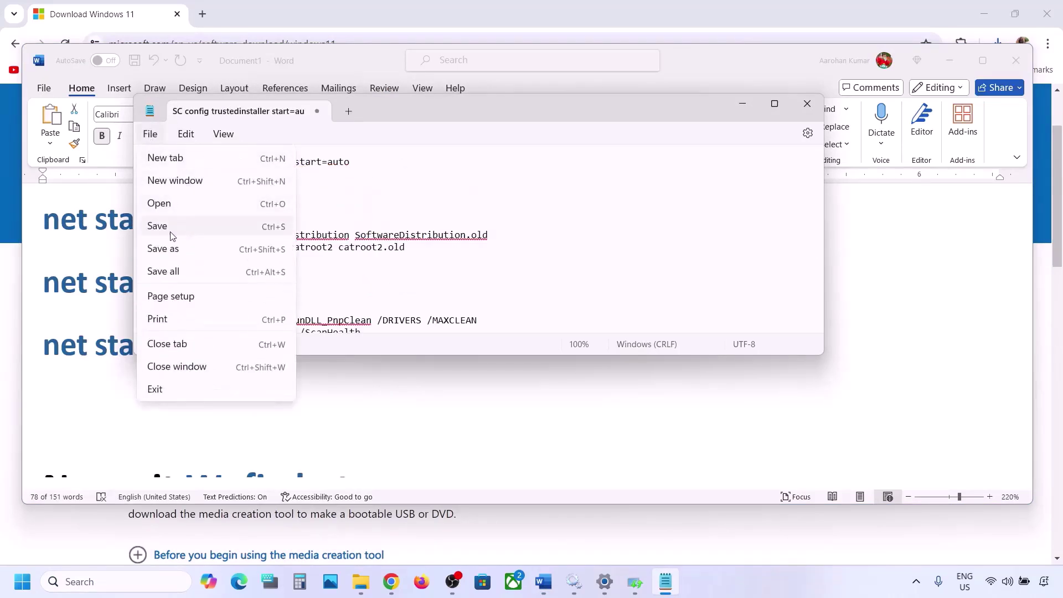
click(168, 249)
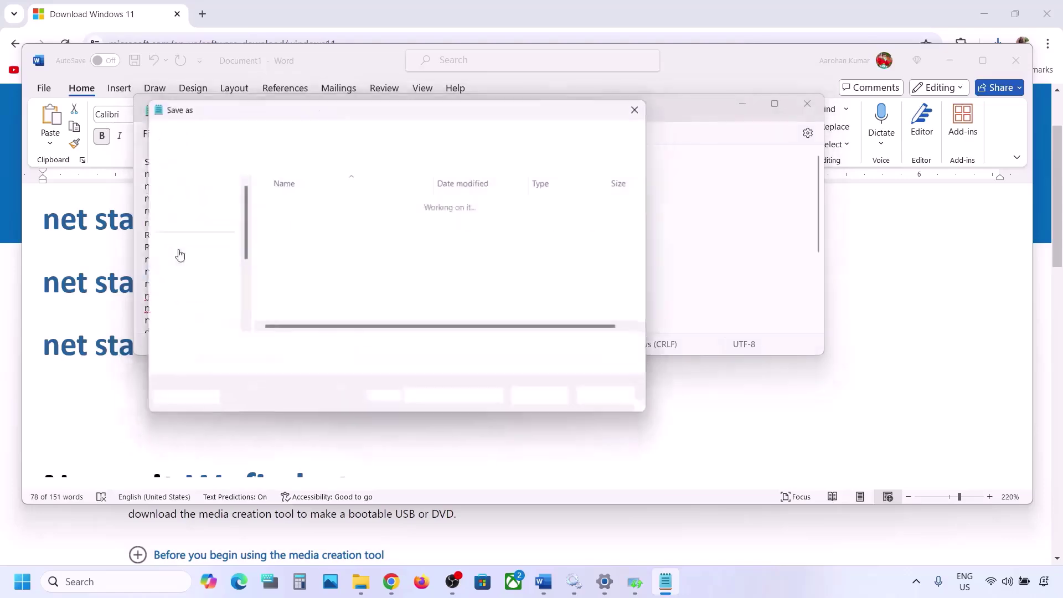
click(114, 350)
scroll(114, 350, down, 5)
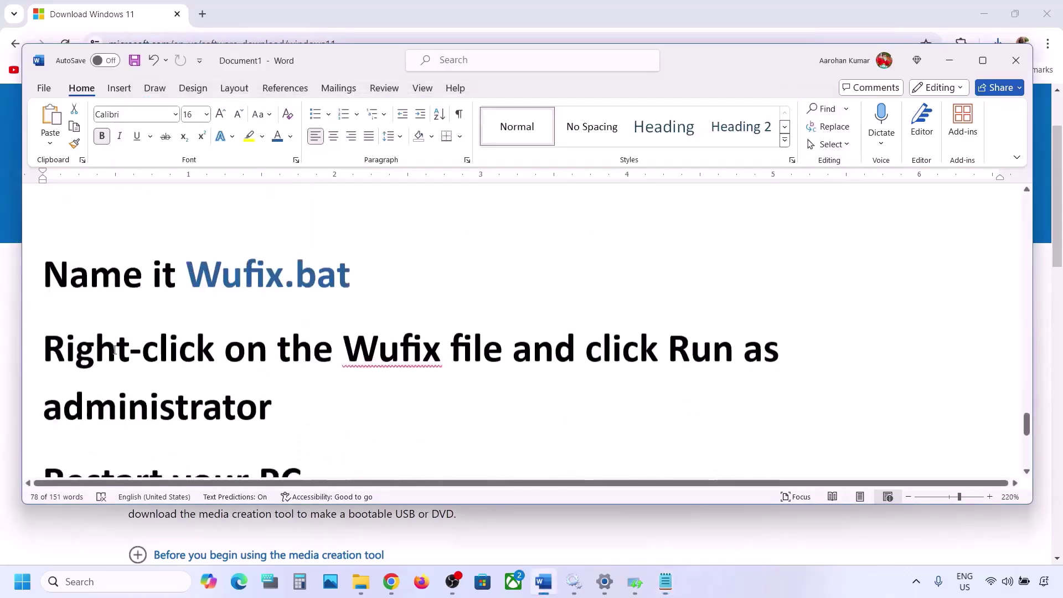
scroll(352, 237, up, 1)
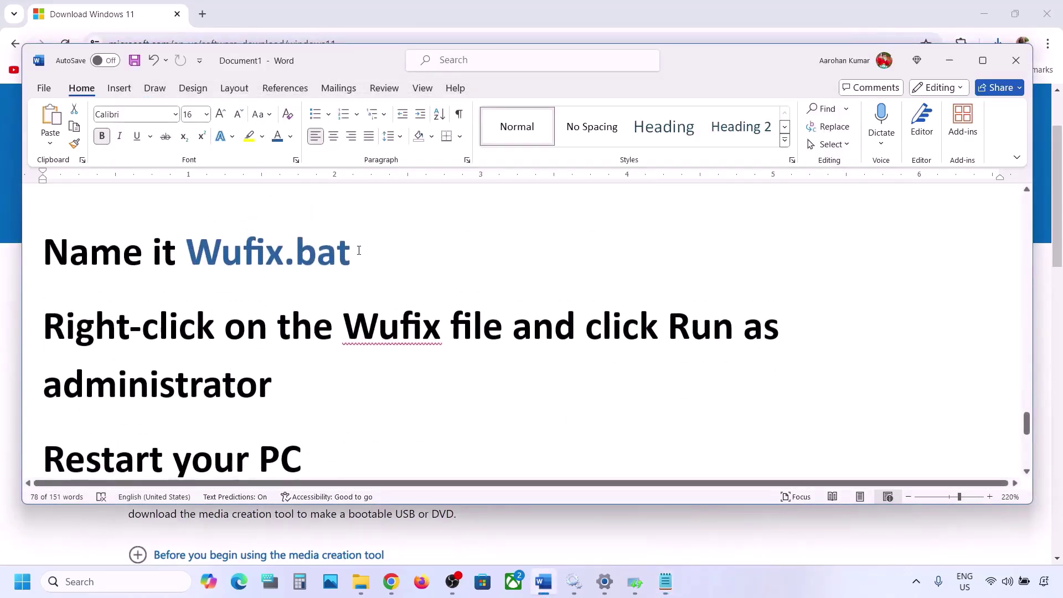
drag(359, 250, 230, 251)
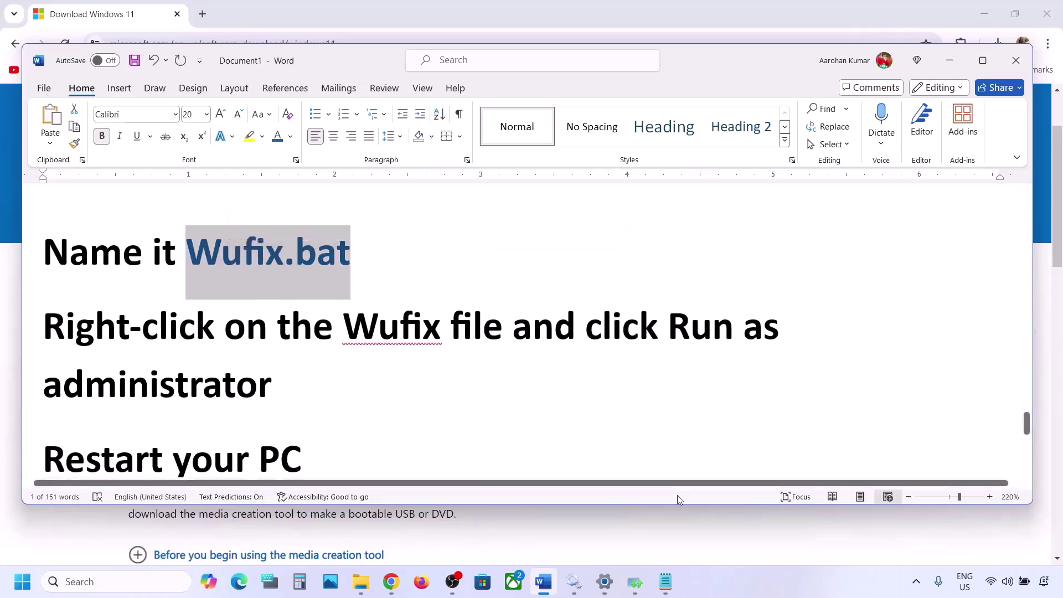
click(667, 576)
key(ctrl+s)
key(ctrl+v)
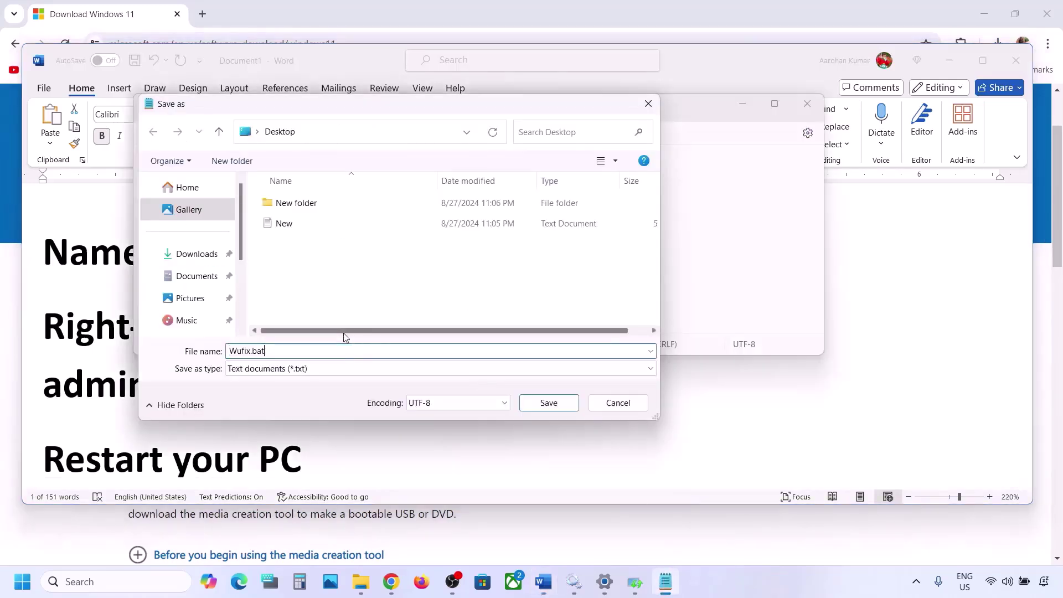
click(314, 374)
click(272, 394)
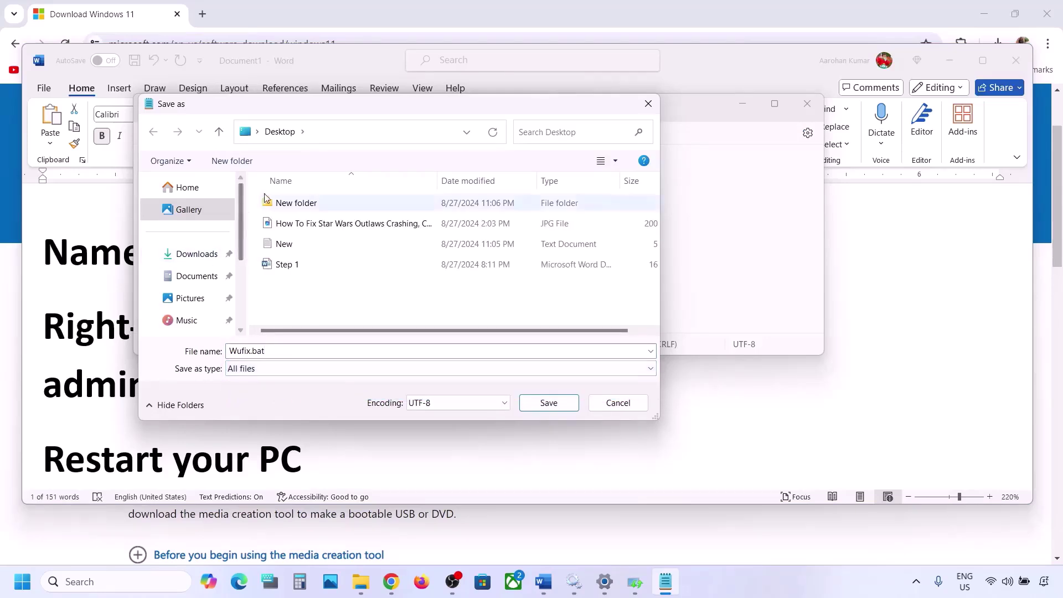
click(553, 404)
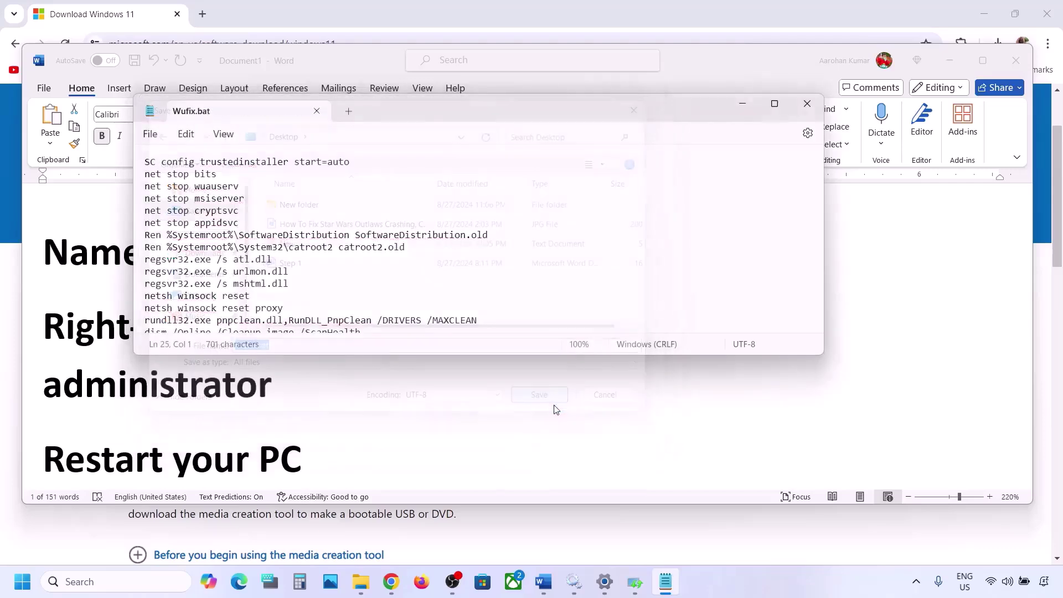
Step: Run Wufix.bat from the desktop as administrator
click(807, 105)
key(super+d)
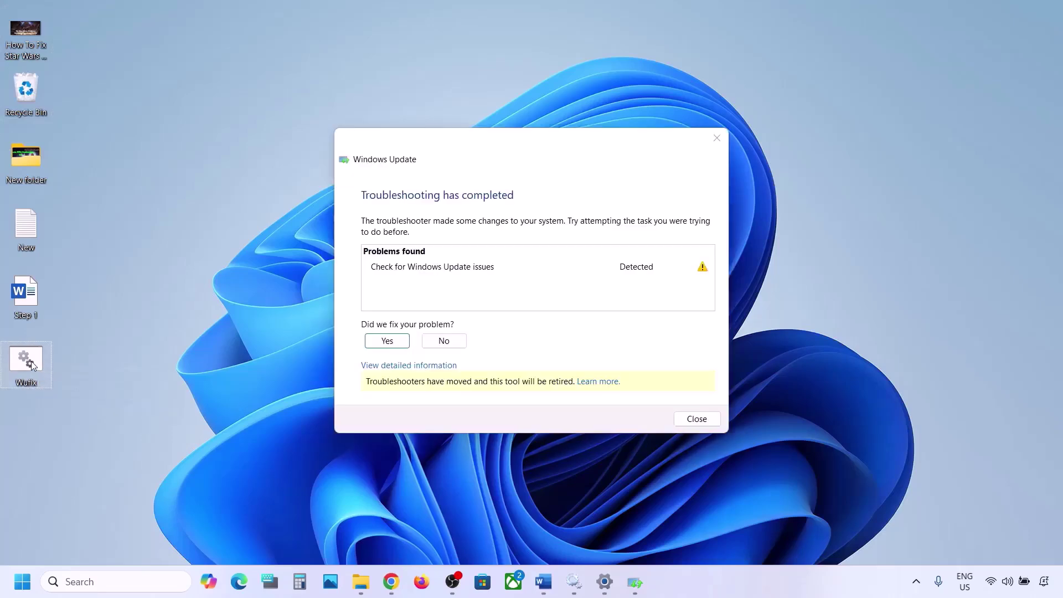
click(717, 138)
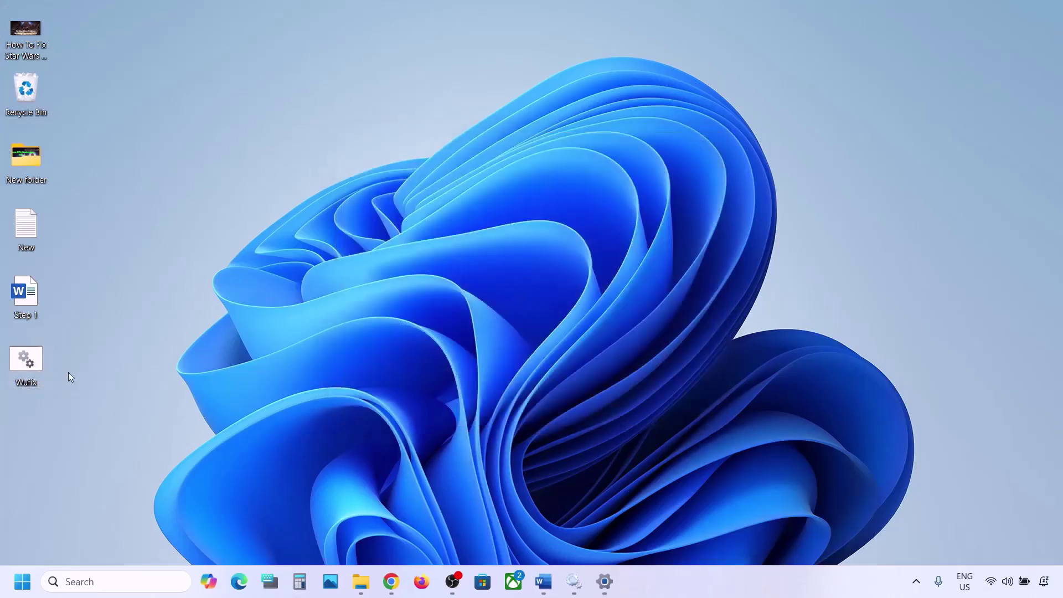
right_click(31, 361)
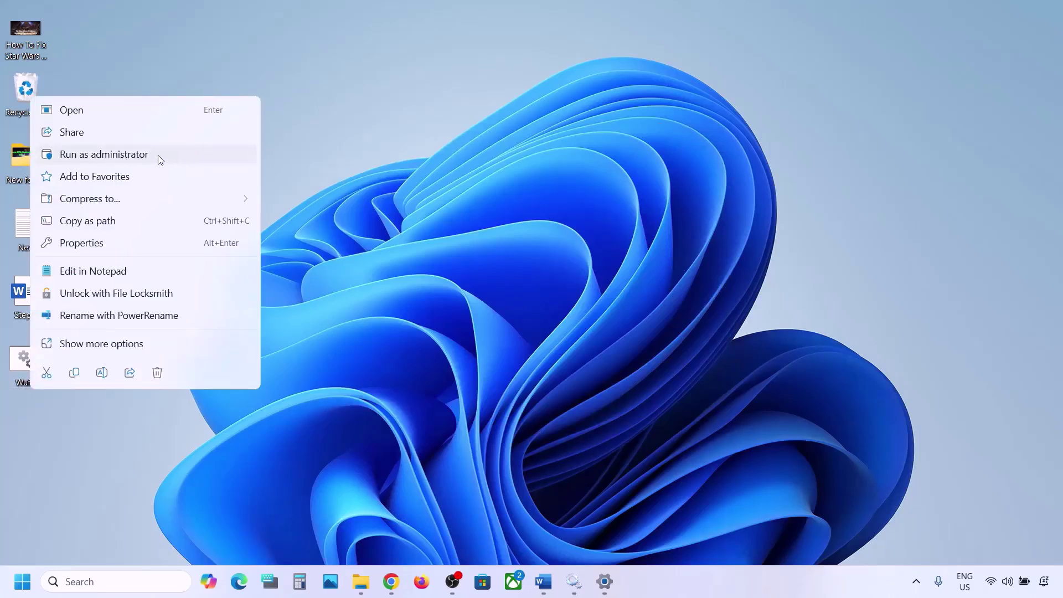
click(134, 159)
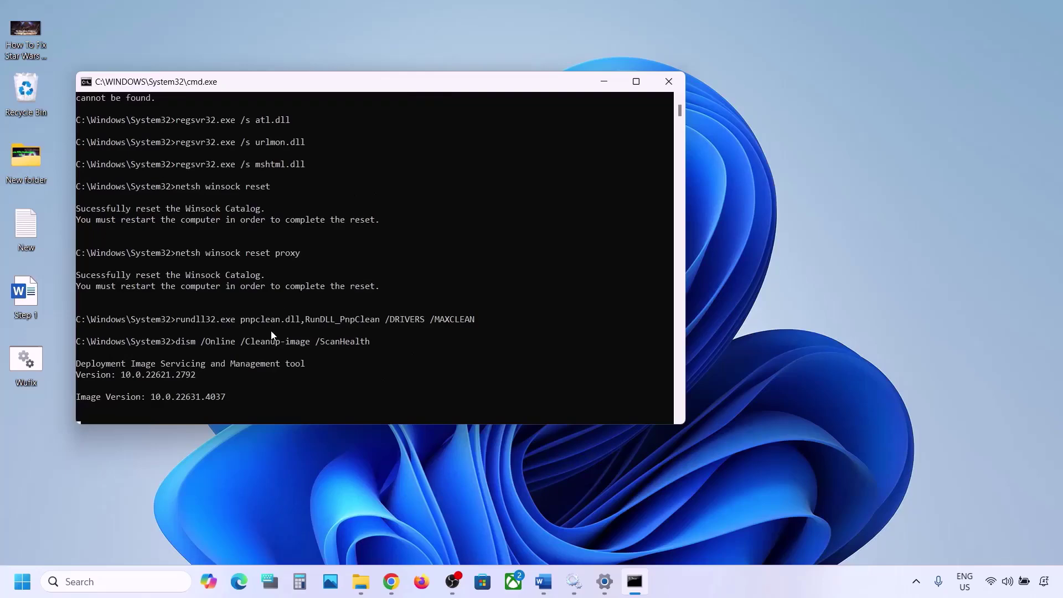
Step: Leave DISM ScanHealth running without restarting, and bring up the Word guide at Step 6
click(21, 582)
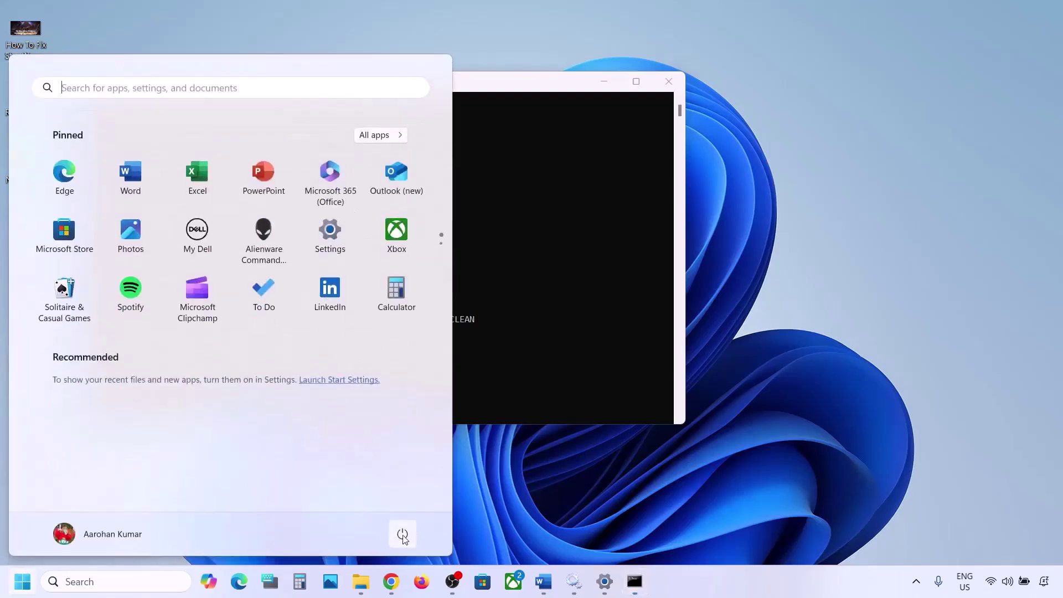
click(403, 536)
key(Escape)
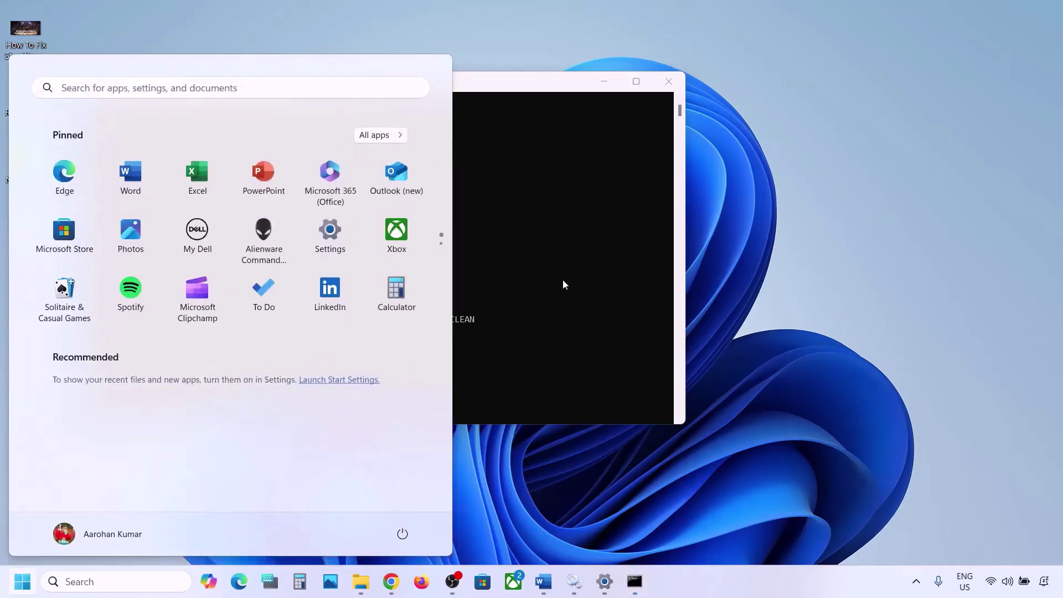
click(563, 281)
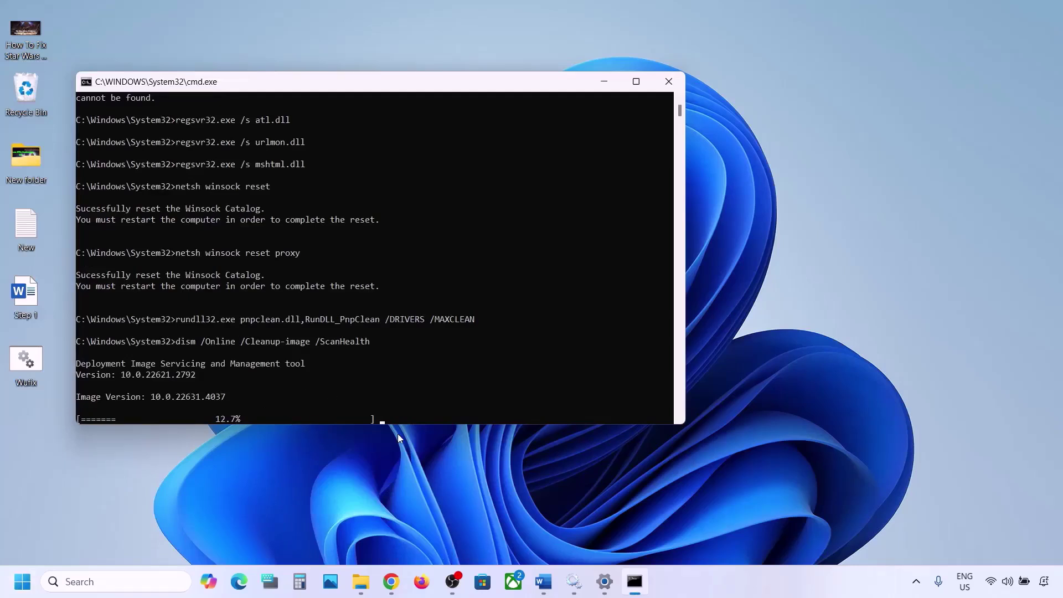
click(705, 593)
key(super+d)
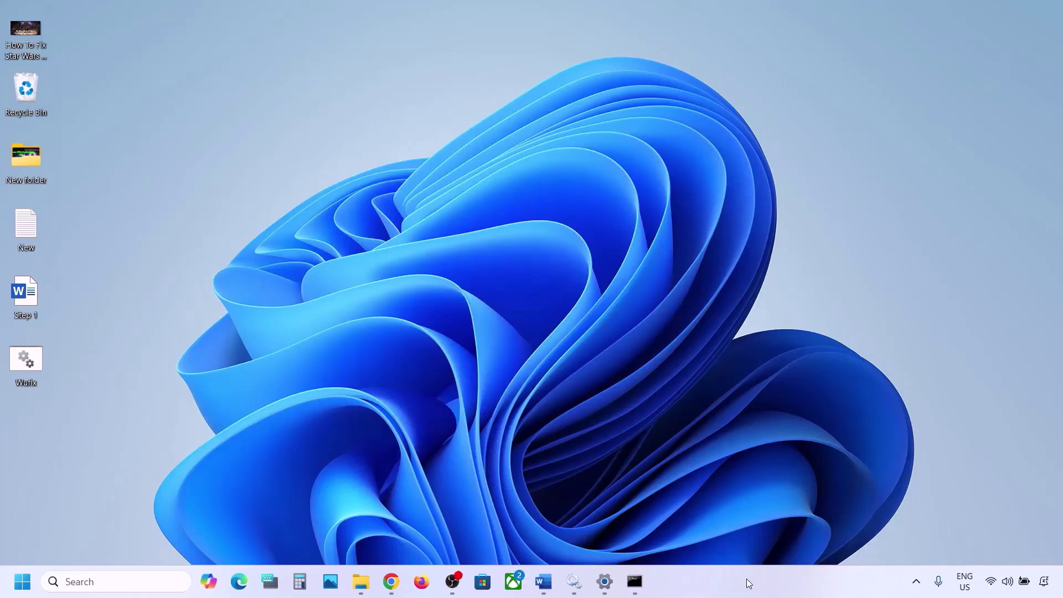
click(545, 582)
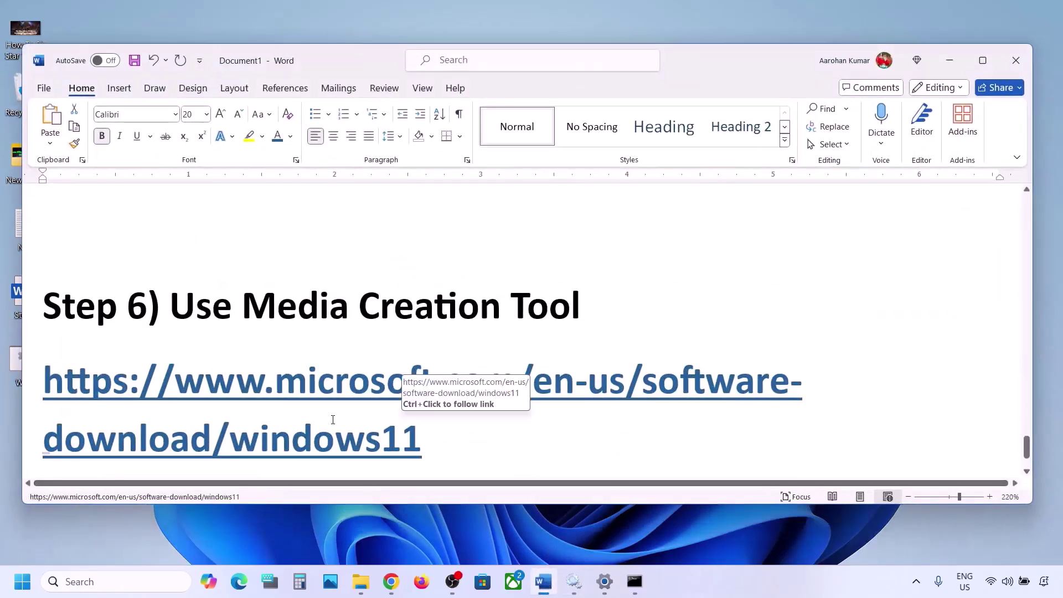
Step: Download the Media Creation Tool from Create Windows 11 Installation Media and run it
scroll(321, 396, down, 2)
drag(173, 219, 587, 222)
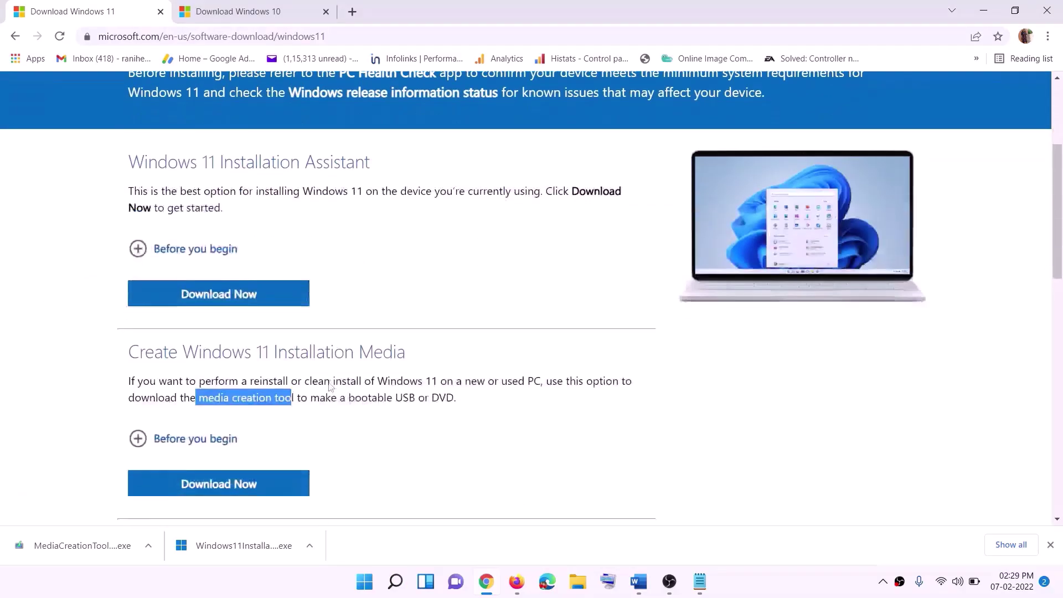
scroll(331, 387, down, 1)
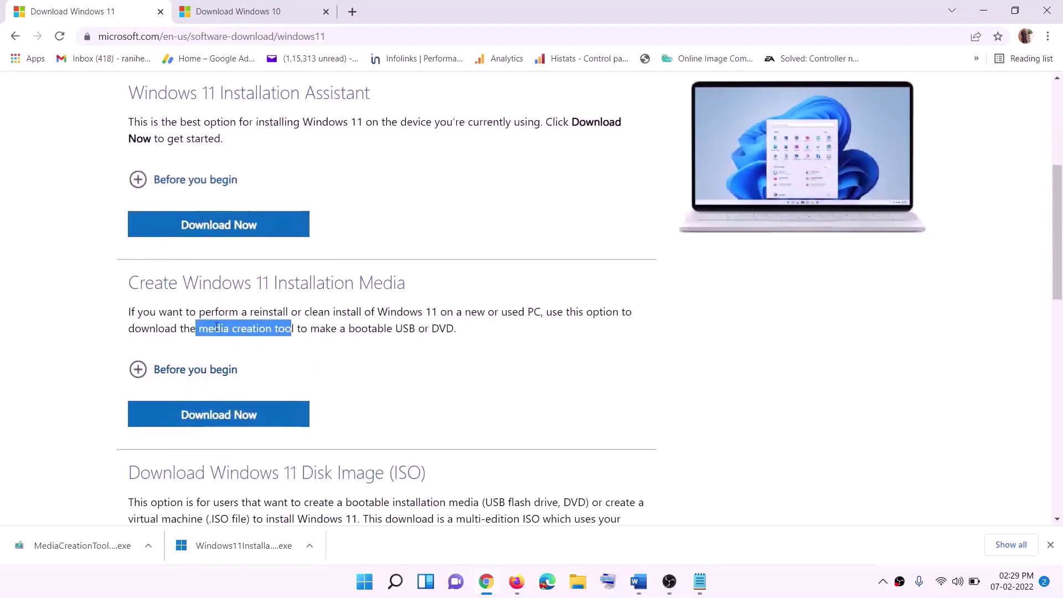
drag(199, 329, 307, 329)
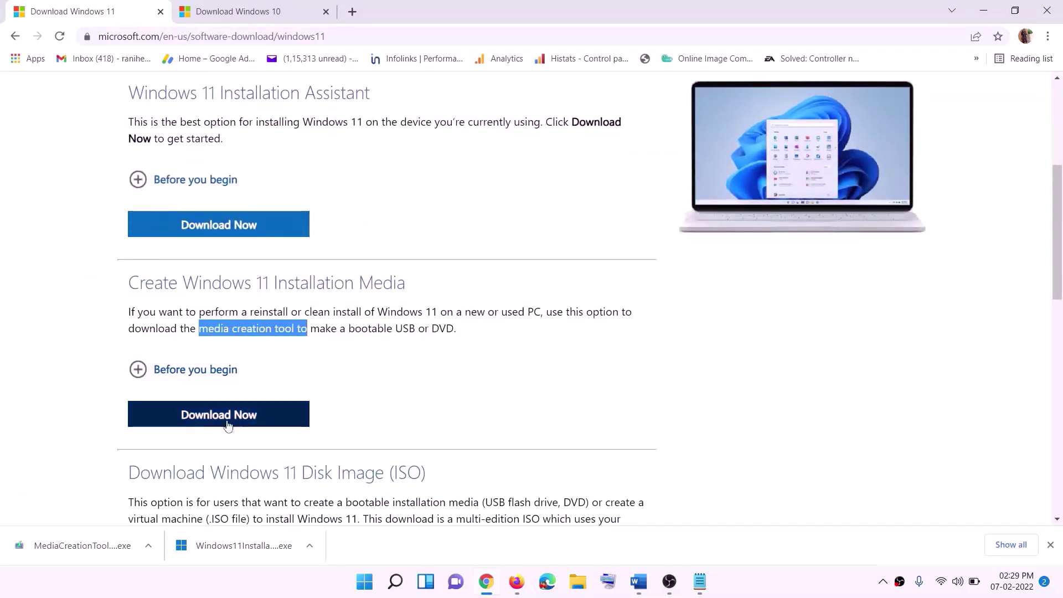
click(217, 419)
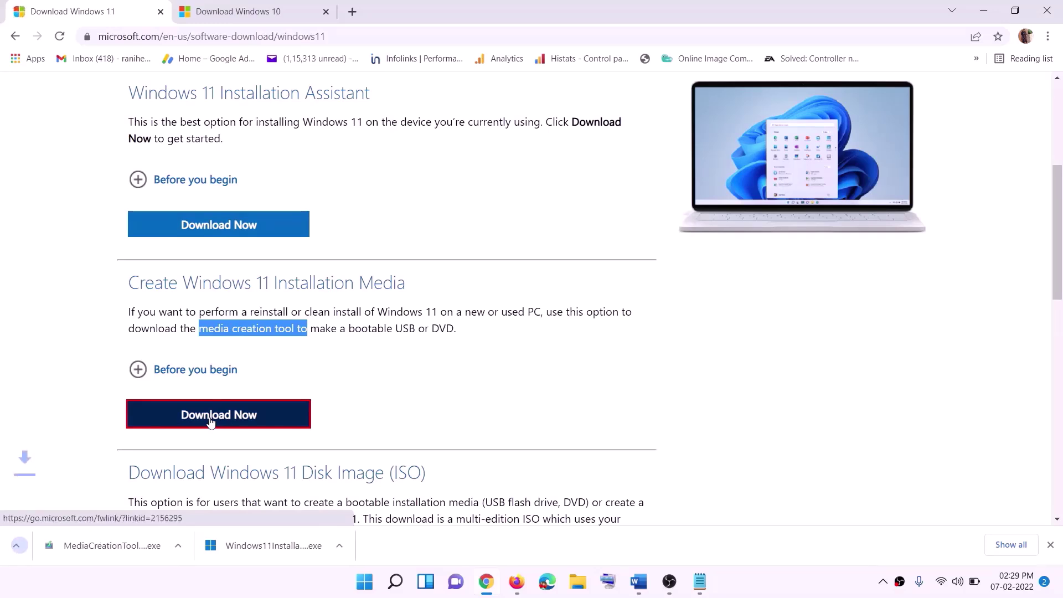
click(74, 552)
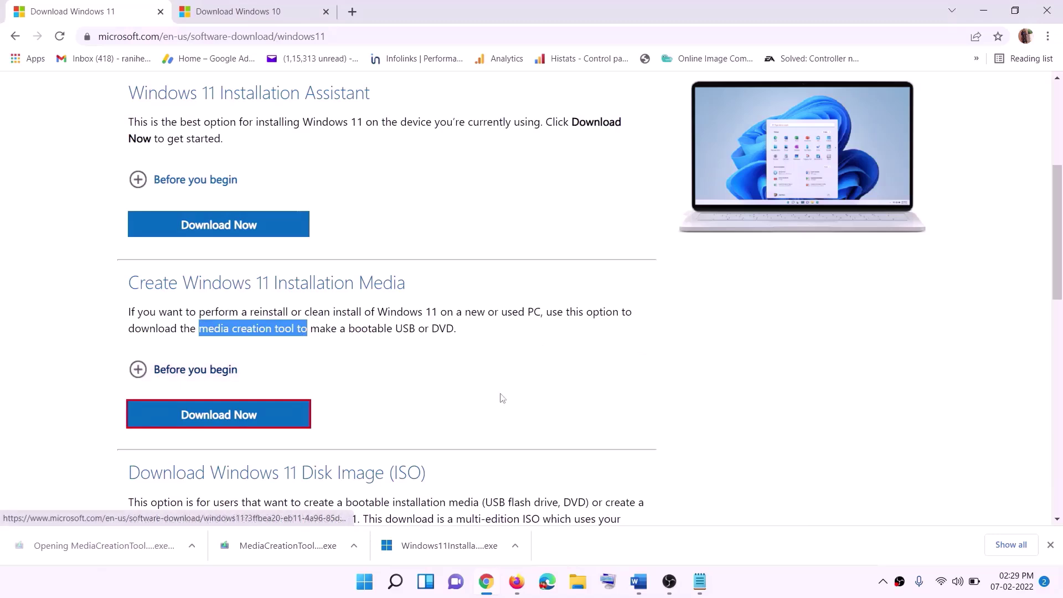
click(462, 403)
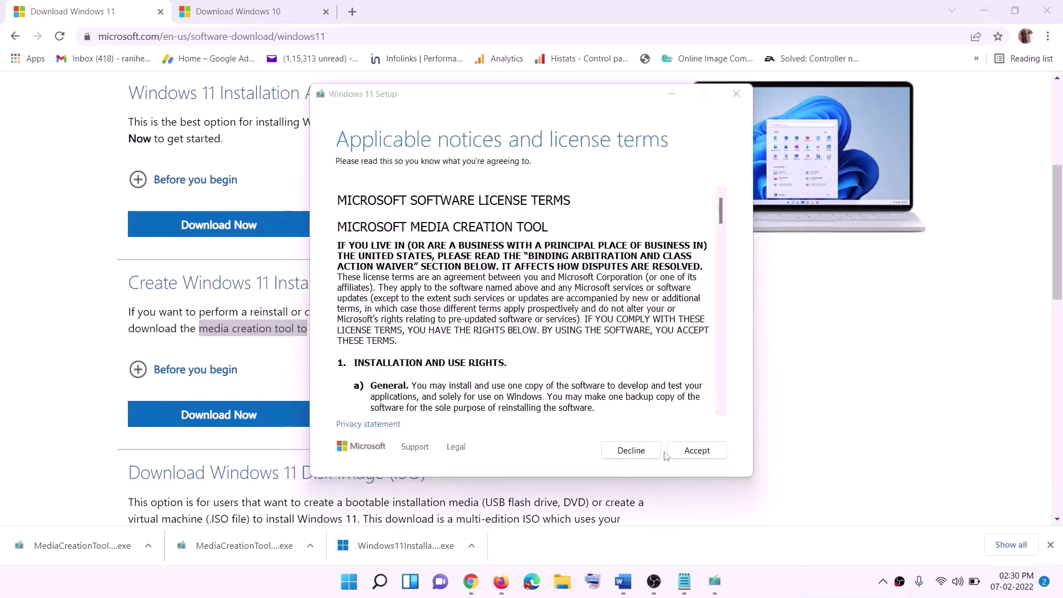
Step: Accept the license, keep recommended options, and save an ISO named Windows to the Desktop
click(697, 450)
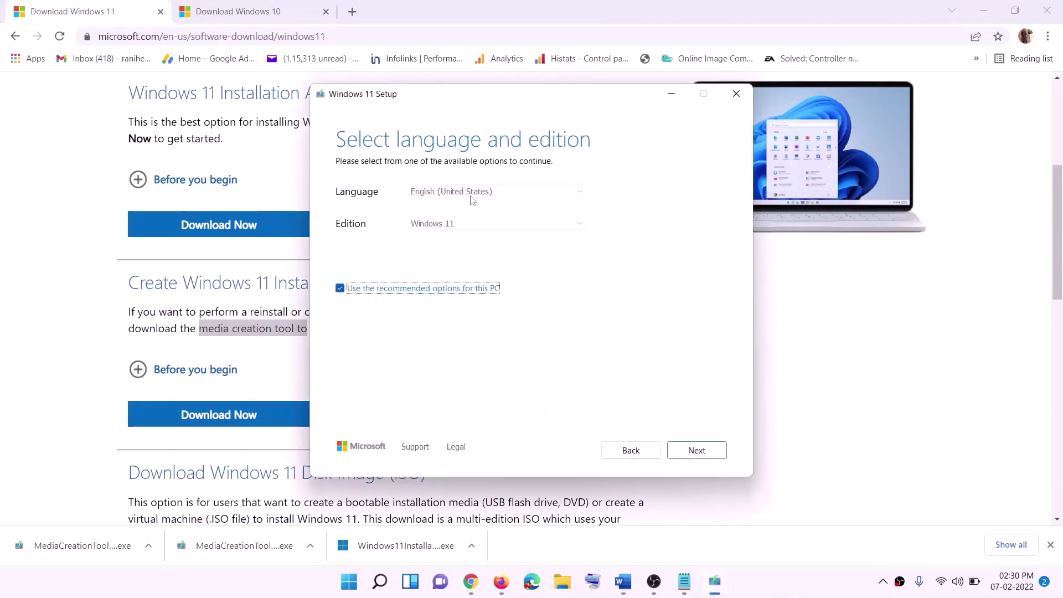
click(692, 450)
click(353, 240)
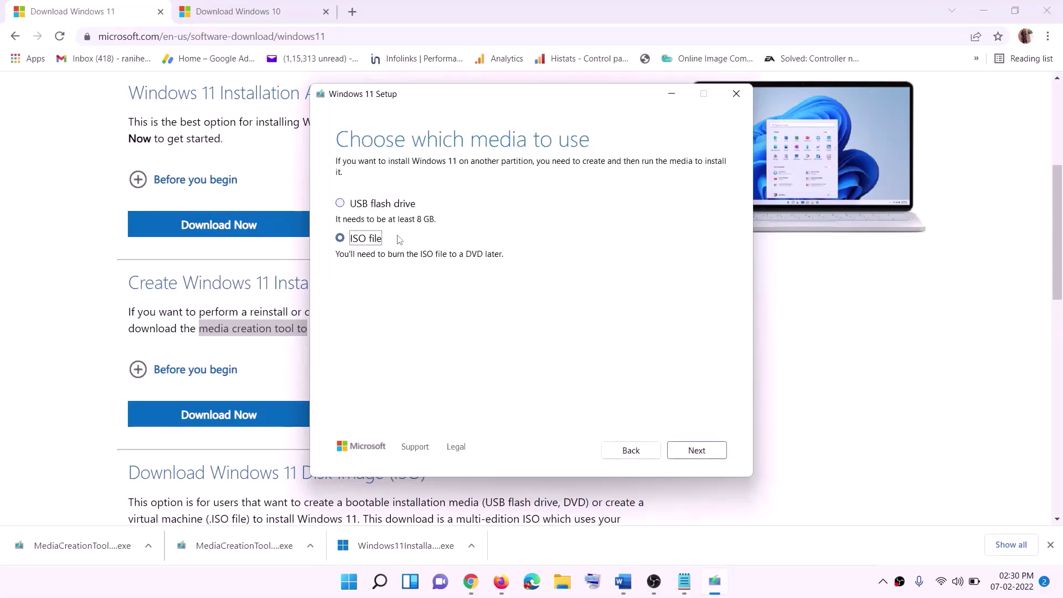
click(696, 450)
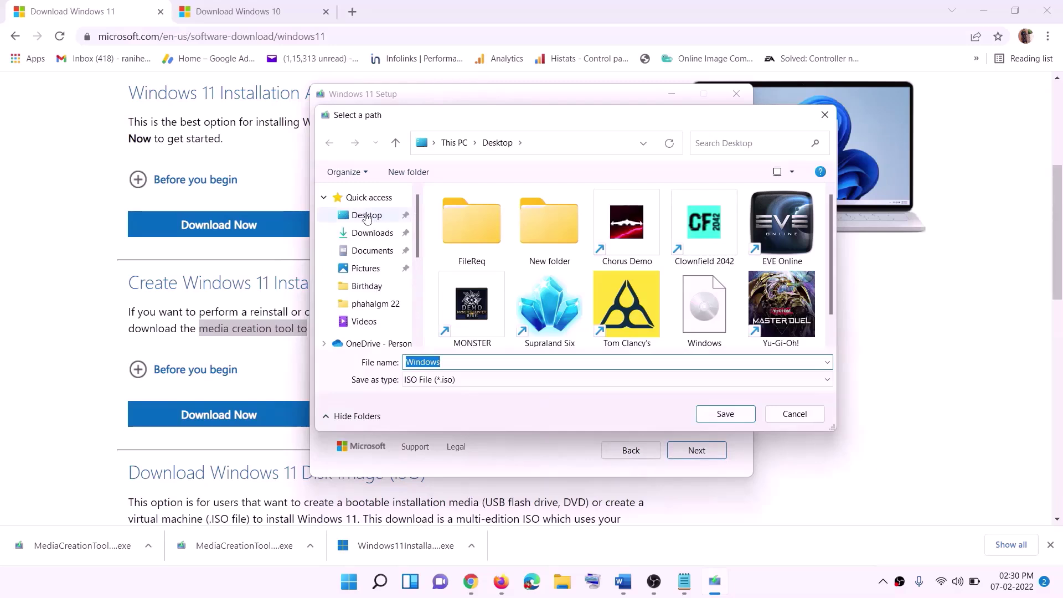
click(398, 216)
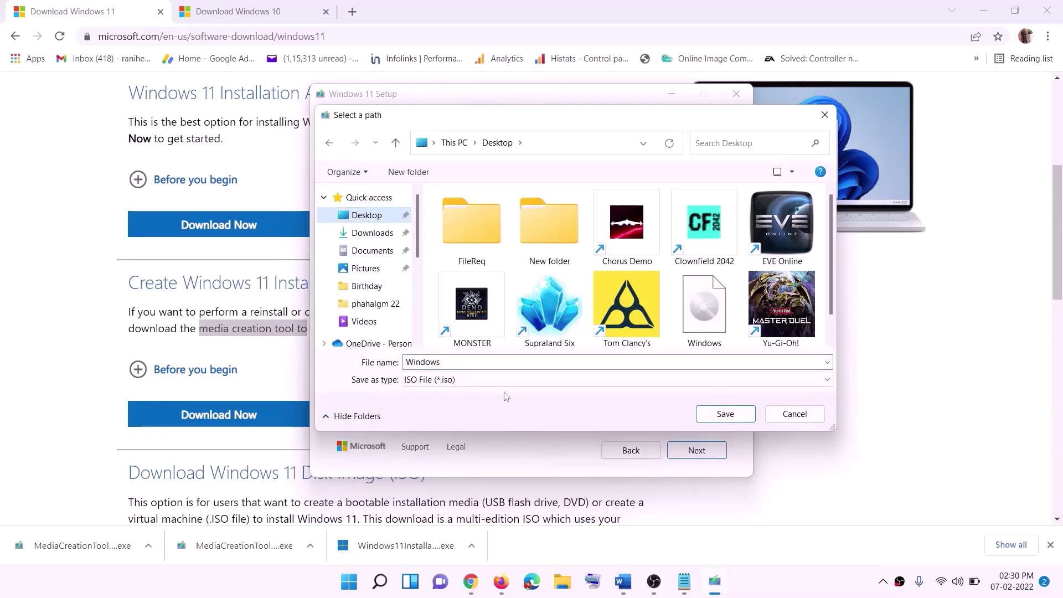
click(725, 415)
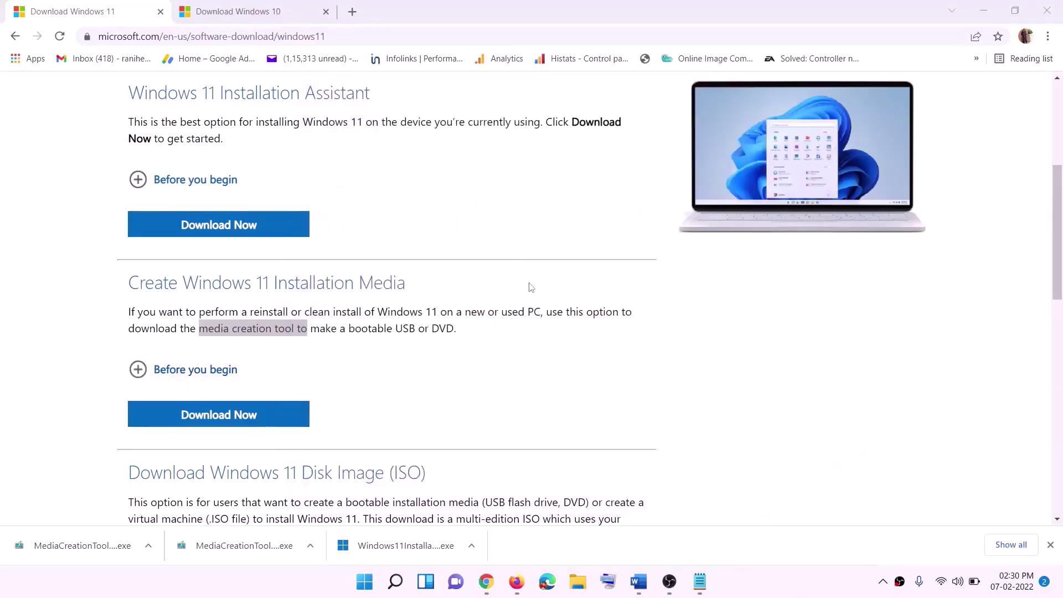
key(super+d)
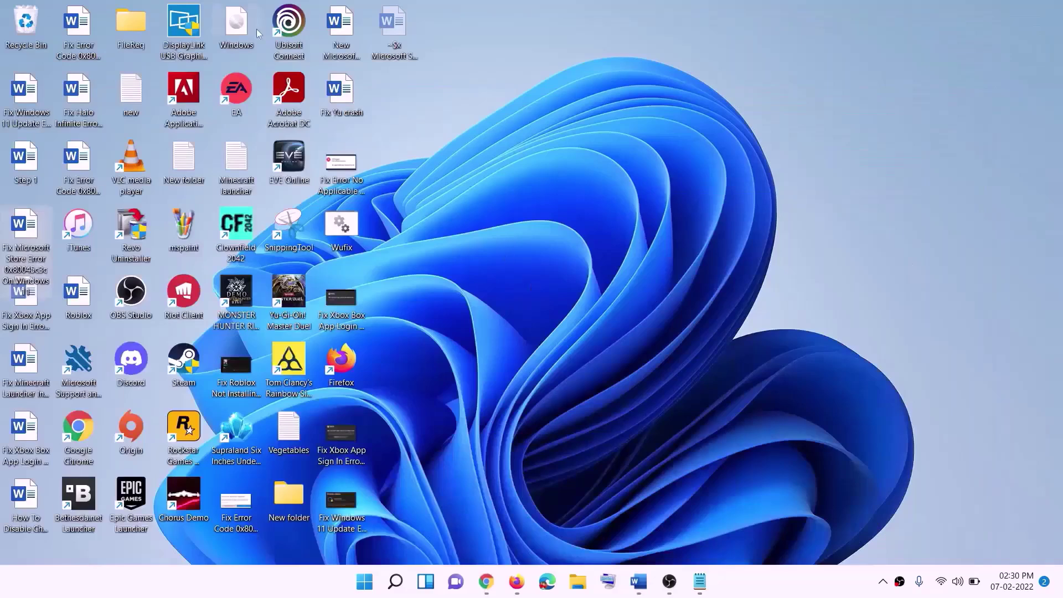
Step: Mount the Windows ISO, run its setup as administrator, and continue to the update check
drag(256, 33, 421, 330)
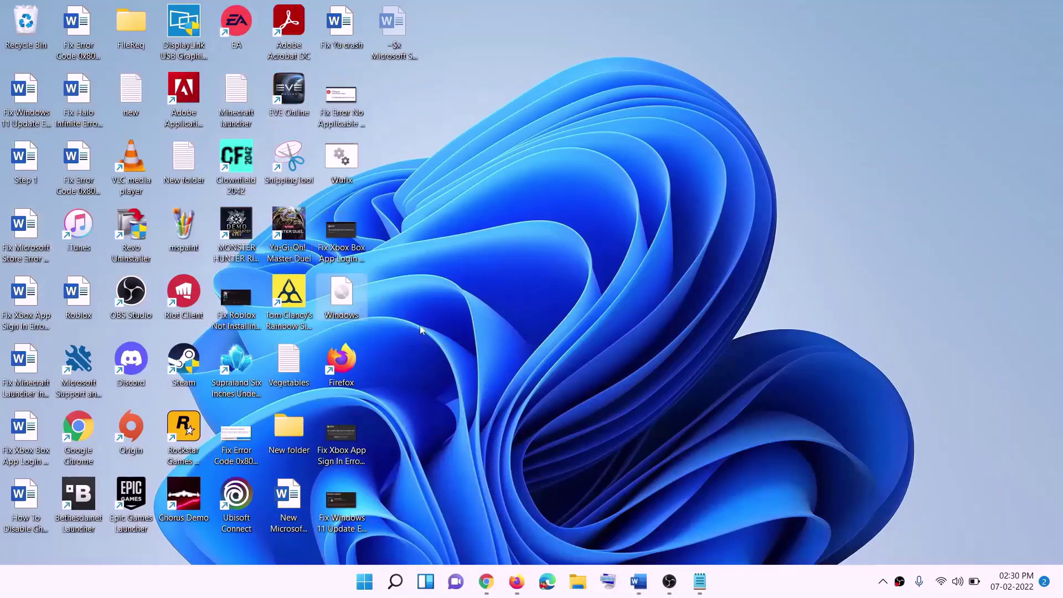
double_click(343, 304)
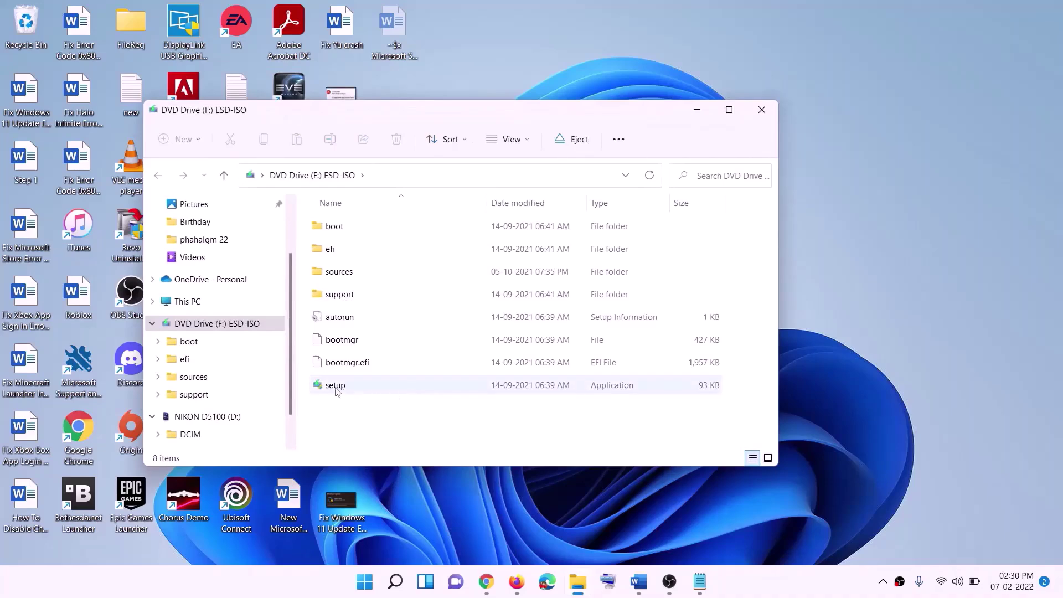
click(337, 388)
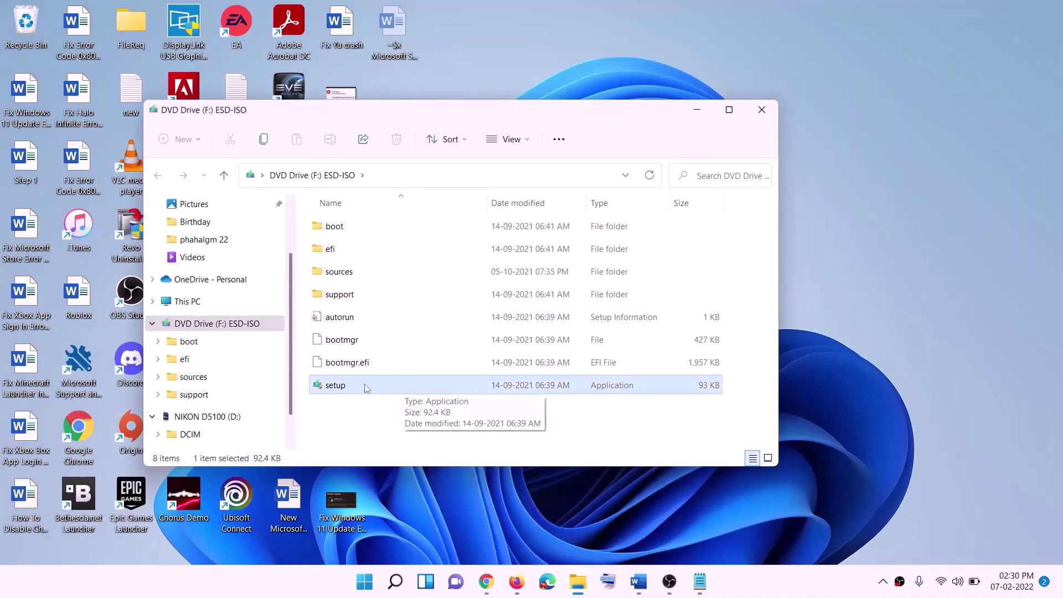
double_click(363, 385)
click(438, 435)
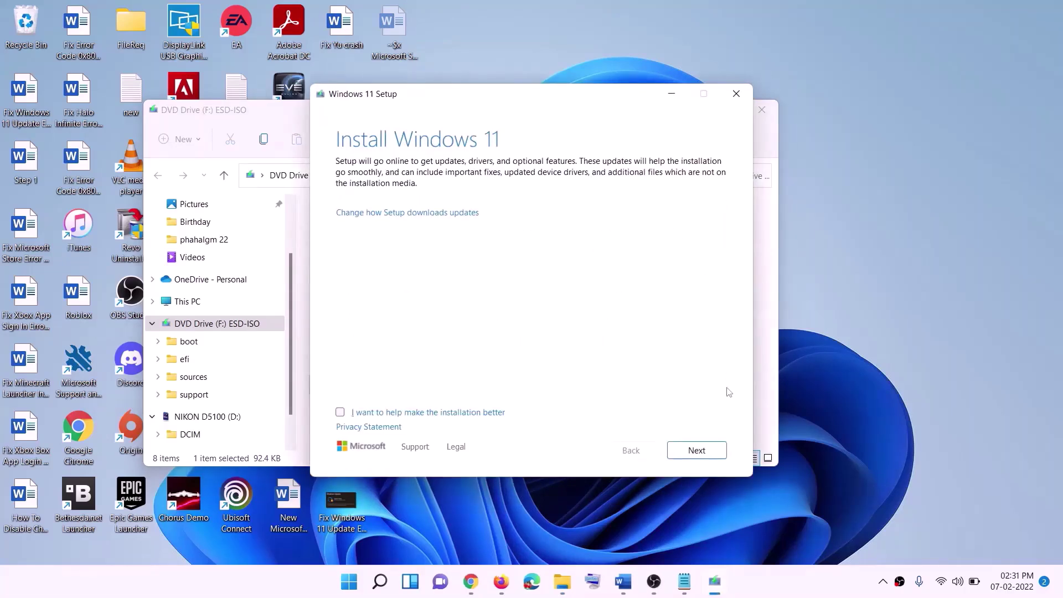
click(696, 450)
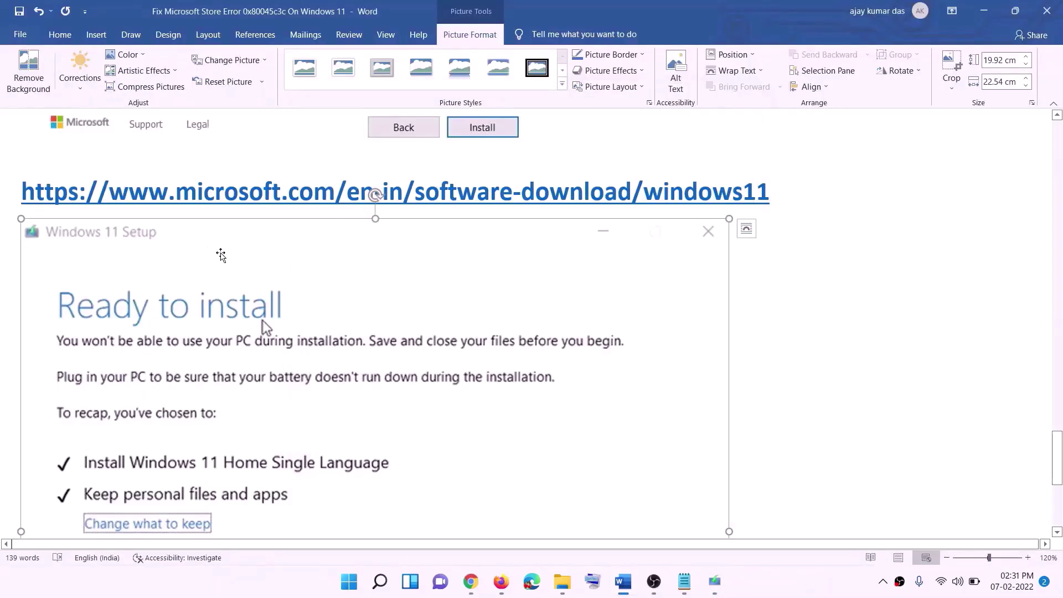
Step: Scroll the Word guide to the Ready to install screenshot showing keep personal files and apps
scroll(244, 255, down, 3)
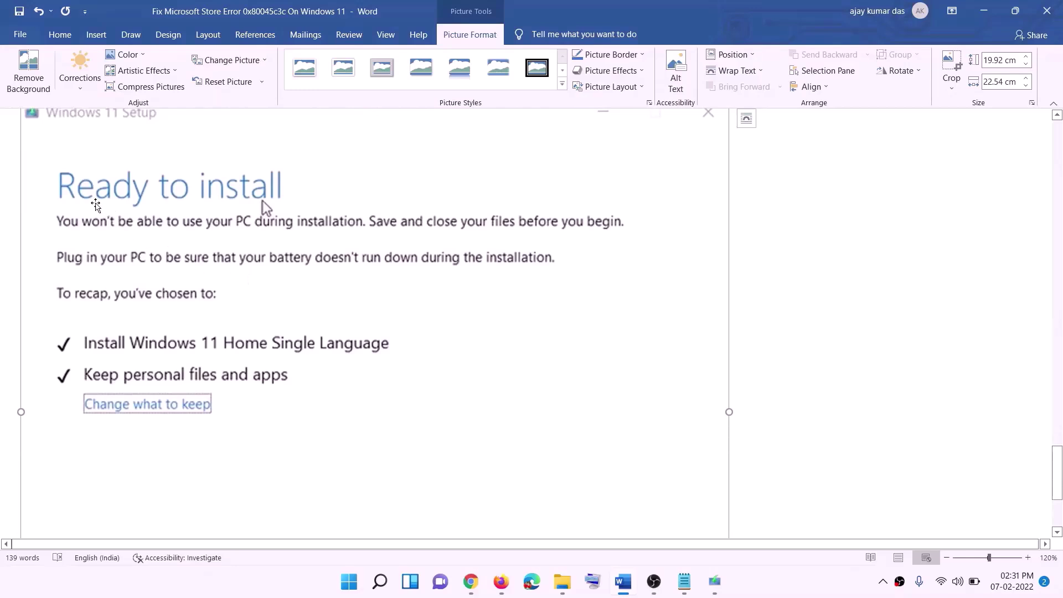
scroll(233, 322, down, 1)
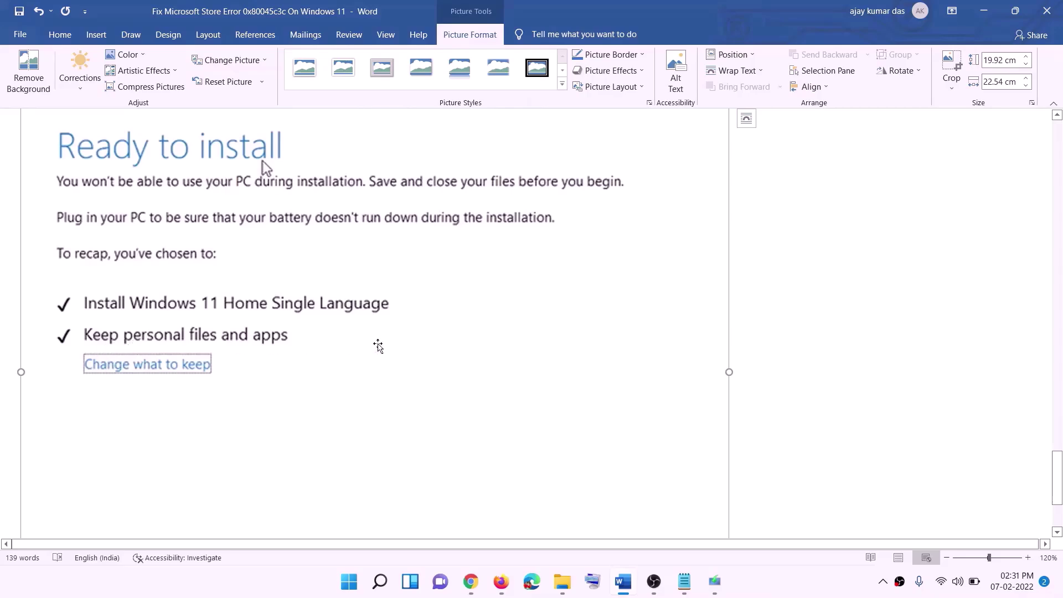
scroll(378, 346, down, 3)
scroll(565, 412, up, 4)
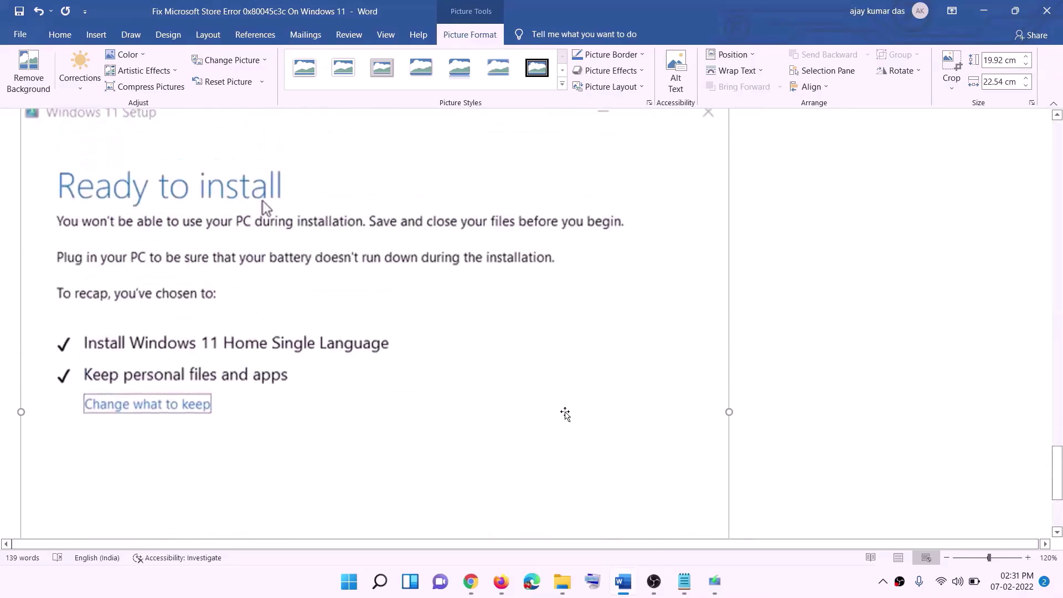
scroll(565, 412, up, 2)
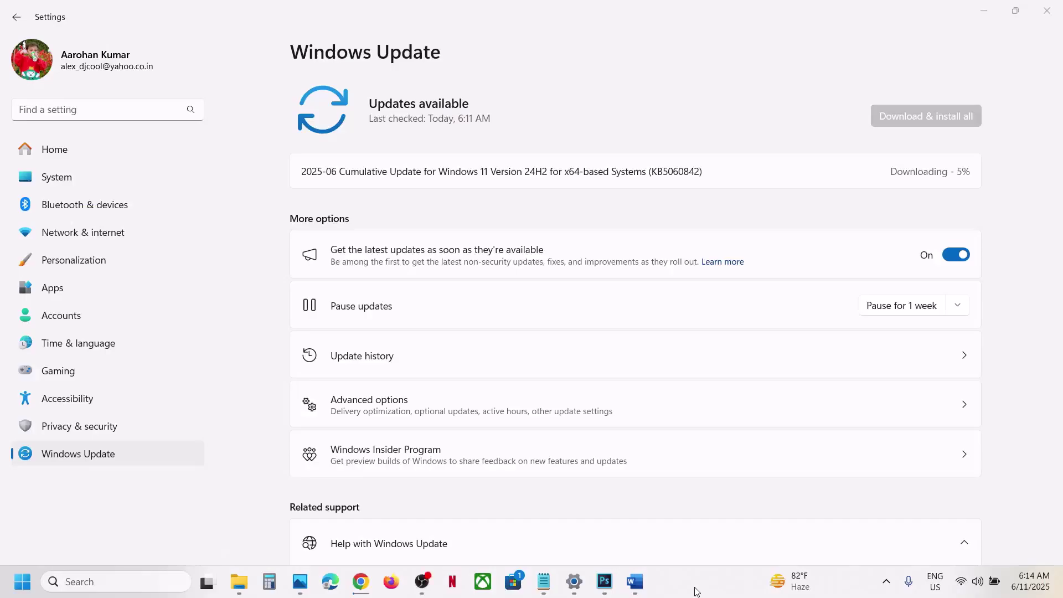
Step: Select the KB5060842 number in the 2025-06 cumulative update title for copying
double_click(676, 171)
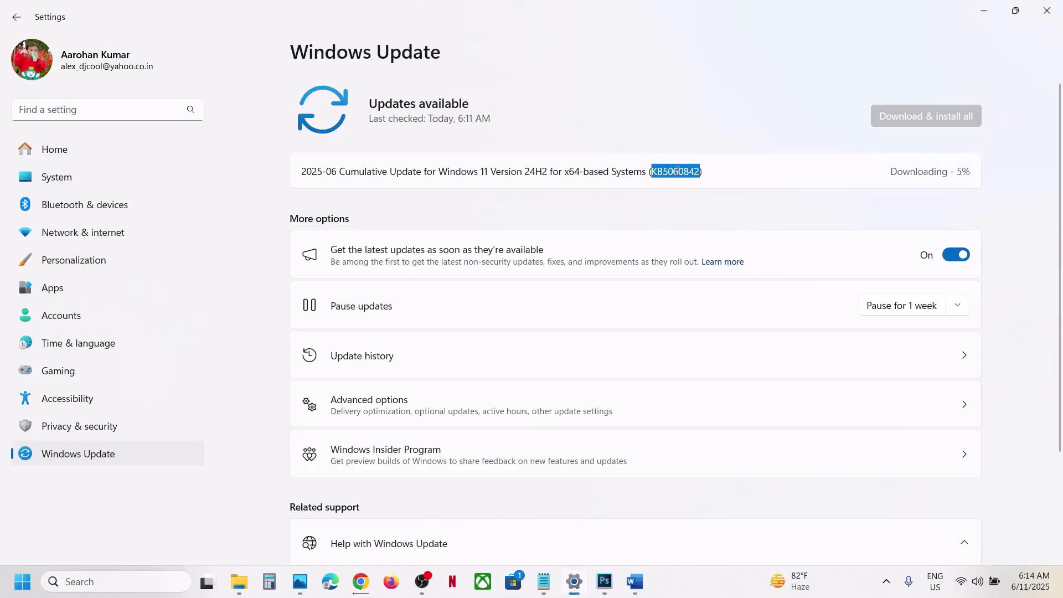